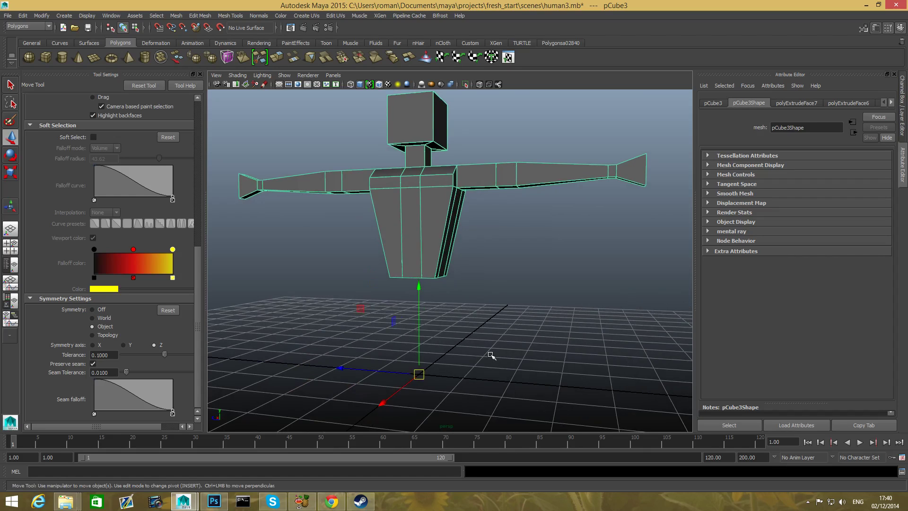
# Examine the blocky character's torso, arms and underside from several angles
pyautogui.keyDown('alt'); pyautogui.moveTo(490, 355); pyautogui.dragTo(471, 352); pyautogui.keyUp('alt')
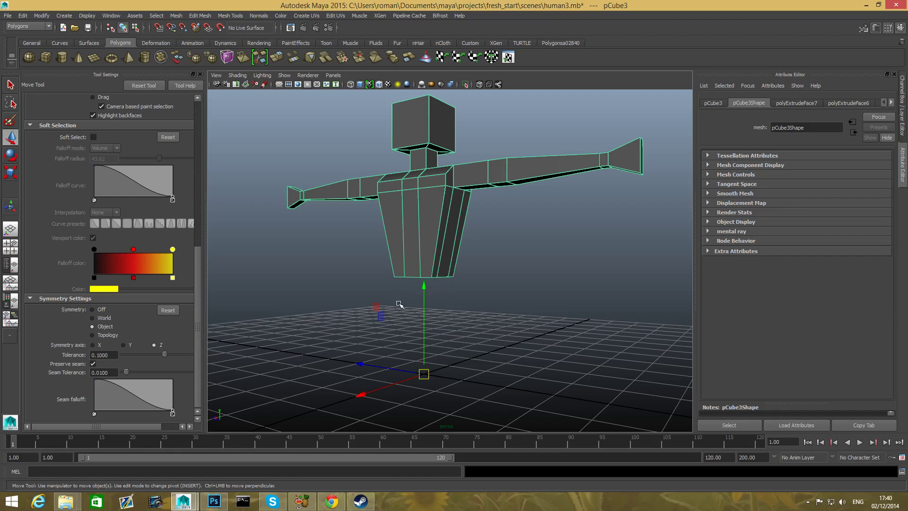
pyautogui.scroll(4, 487, 308)
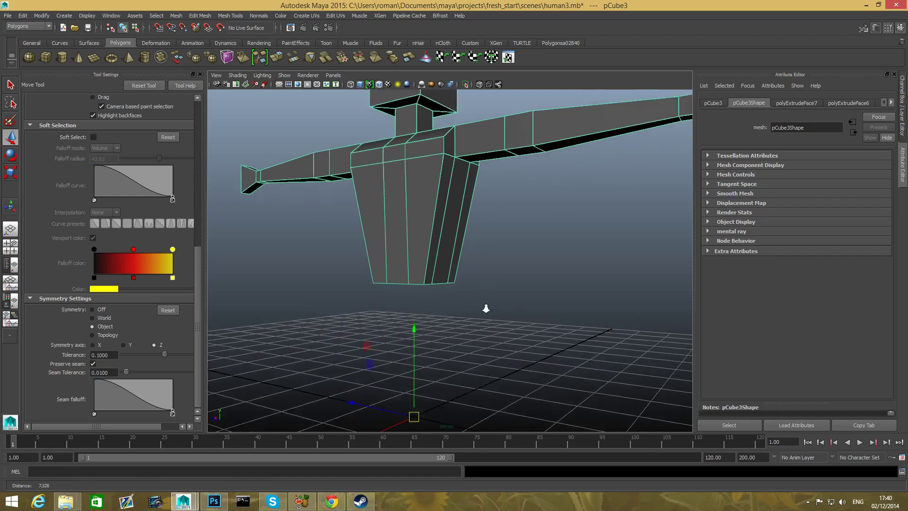
pyautogui.moveTo(450, 334)
pyautogui.keyDown('alt'); pyautogui.mouseDown()
pyautogui.moveTo(456, 325)
pyautogui.moveTo(444, 332)
pyautogui.mouseUp(); pyautogui.keyUp('alt')
pyautogui.scroll(-5, 425, 333)
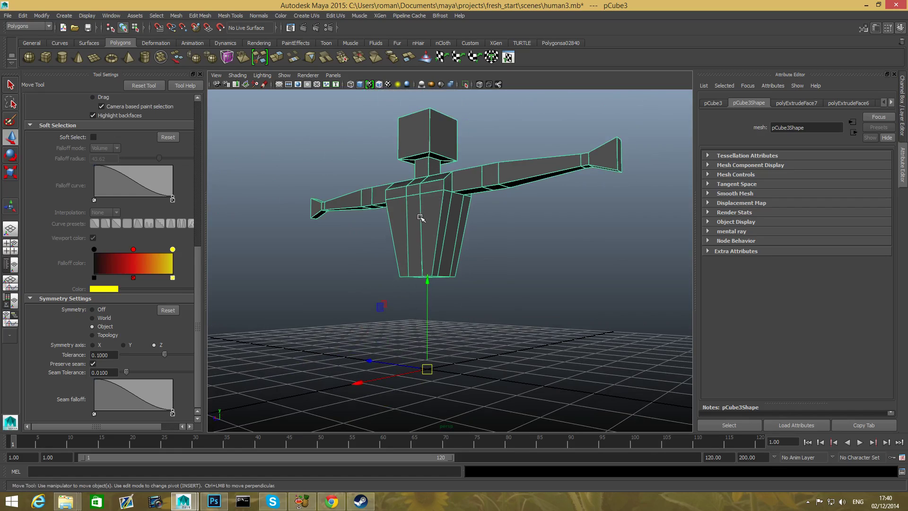
pyautogui.keyDown('alt'); pyautogui.moveTo(384, 257); pyautogui.dragTo(478, 303, button='right'); pyautogui.keyUp('alt')
pyautogui.keyDown('alt'); pyautogui.moveTo(478, 303); pyautogui.dragTo(456, 282); pyautogui.keyUp('alt')
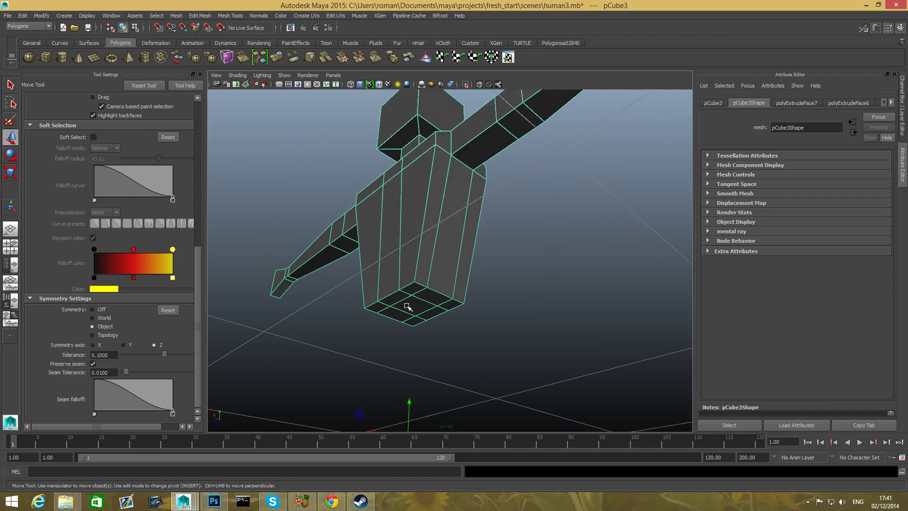
pyautogui.keyDown('alt'); pyautogui.moveTo(422, 283); pyautogui.dragTo(423, 234, button='right'); pyautogui.keyUp('alt')
pyautogui.moveTo(422, 234)
pyautogui.keyDown('alt'); pyautogui.mouseDown()
pyautogui.moveTo(437, 254)
pyautogui.moveTo(434, 244)
pyautogui.mouseUp(); pyautogui.keyUp('alt')
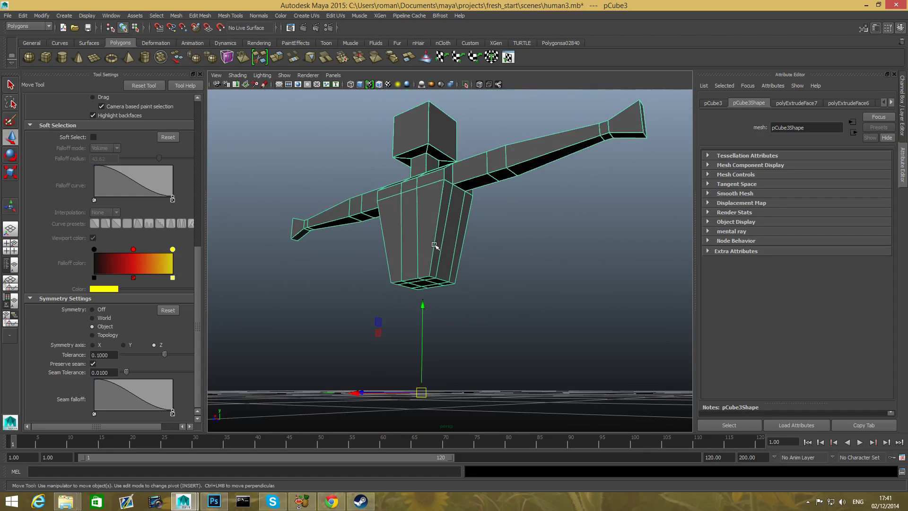
pyautogui.keyDown('alt'); pyautogui.moveTo(438, 220); pyautogui.dragTo(424, 264, button='middle'); pyautogui.keyUp('alt')
pyautogui.keyDown('alt'); pyautogui.moveTo(424, 265); pyautogui.dragTo(440, 286); pyautogui.keyUp('alt')
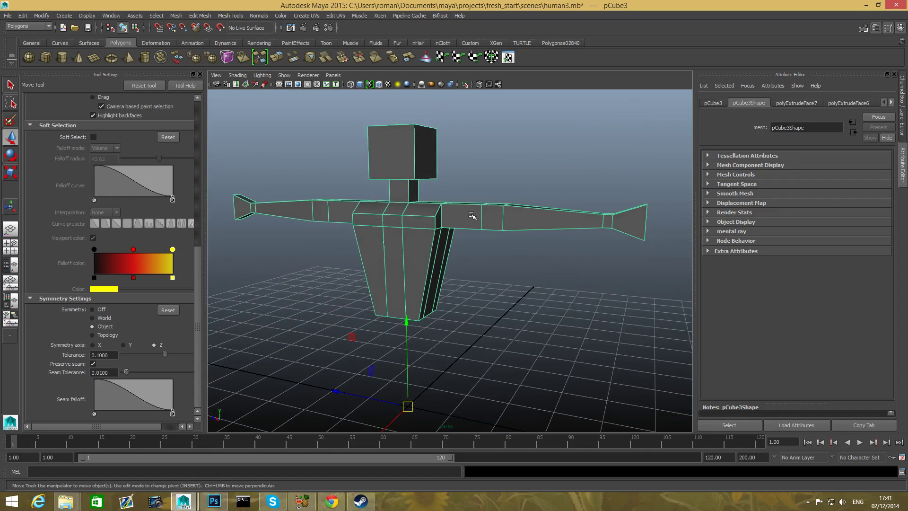
pyautogui.keyDown('alt'); pyautogui.moveTo(453, 231); pyautogui.dragTo(468, 301); pyautogui.keyUp('alt')
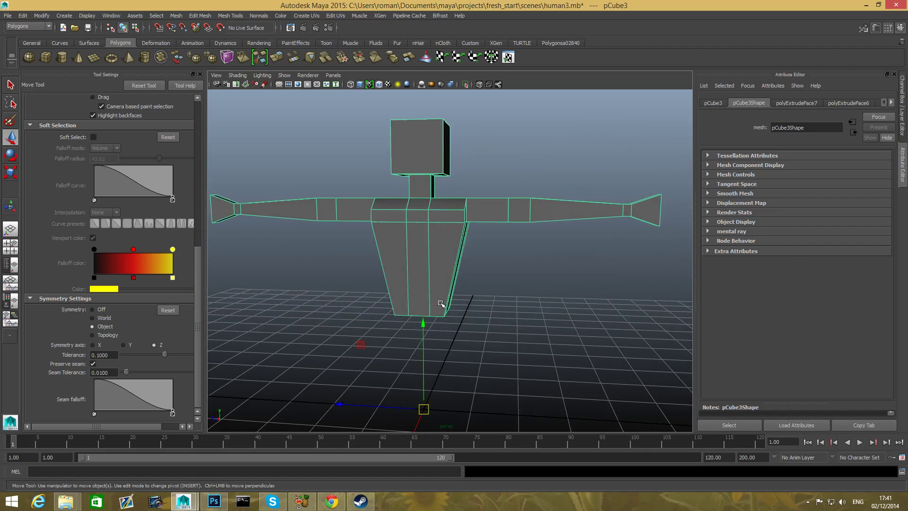
pyautogui.moveTo(450, 260)
pyautogui.keyDown('alt'); pyautogui.mouseDown()
pyautogui.moveTo(429, 275)
pyautogui.moveTo(408, 251)
pyautogui.moveTo(426, 243)
pyautogui.moveTo(451, 258)
pyautogui.mouseUp(); pyautogui.keyUp('alt')
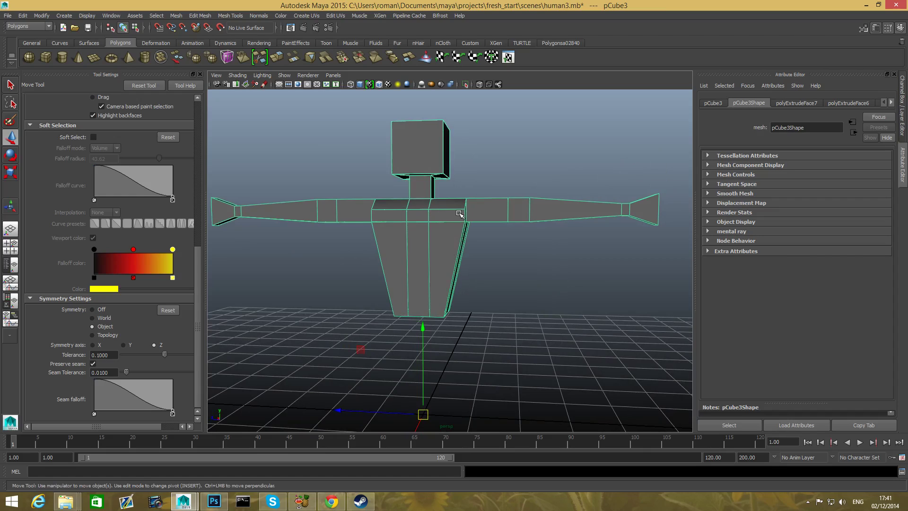
pyautogui.keyDown('alt'); pyautogui.moveTo(523, 222); pyautogui.dragTo(499, 207); pyautogui.keyUp('alt')
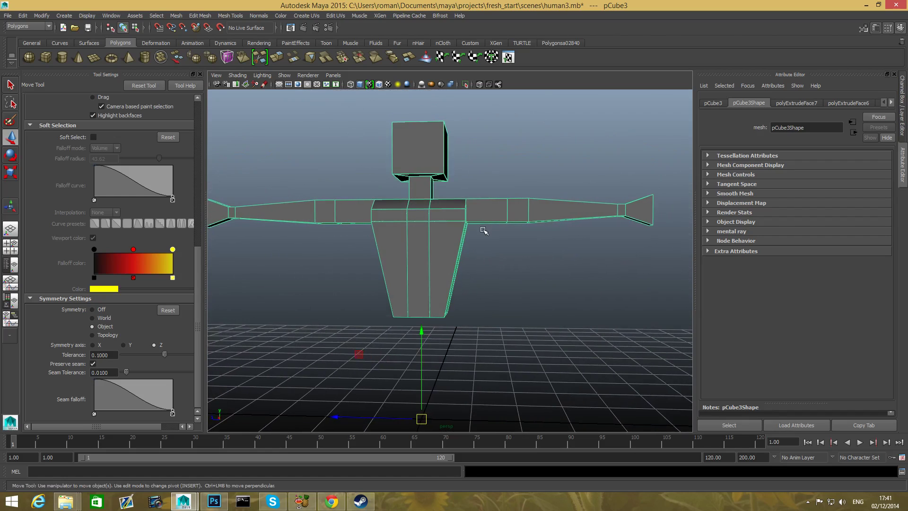
pyautogui.keyDown('alt'); pyautogui.moveTo(510, 244); pyautogui.dragTo(538, 254); pyautogui.keyUp('alt')
pyautogui.keyDown('alt'); pyautogui.moveTo(468, 289); pyautogui.dragTo(433, 263); pyautogui.keyUp('alt')
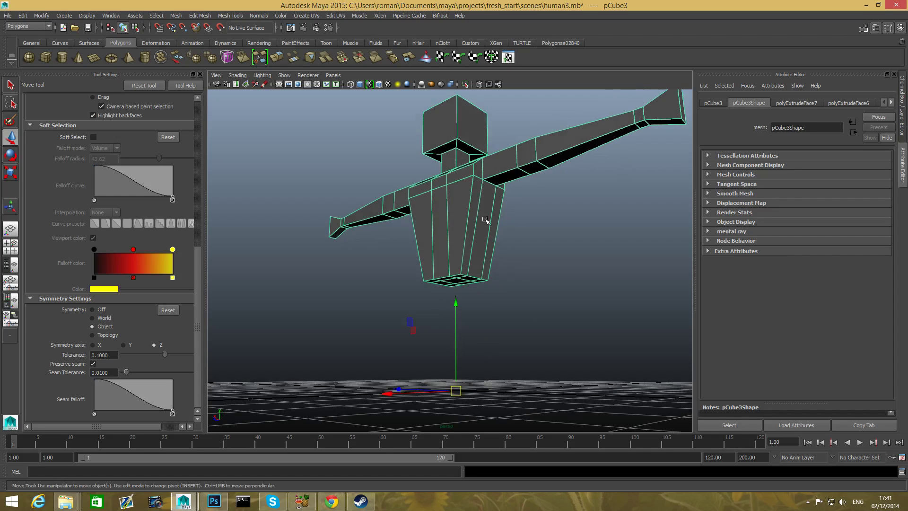
pyautogui.keyDown('alt'); pyautogui.moveTo(481, 294); pyautogui.dragTo(512, 302); pyautogui.keyUp('alt')
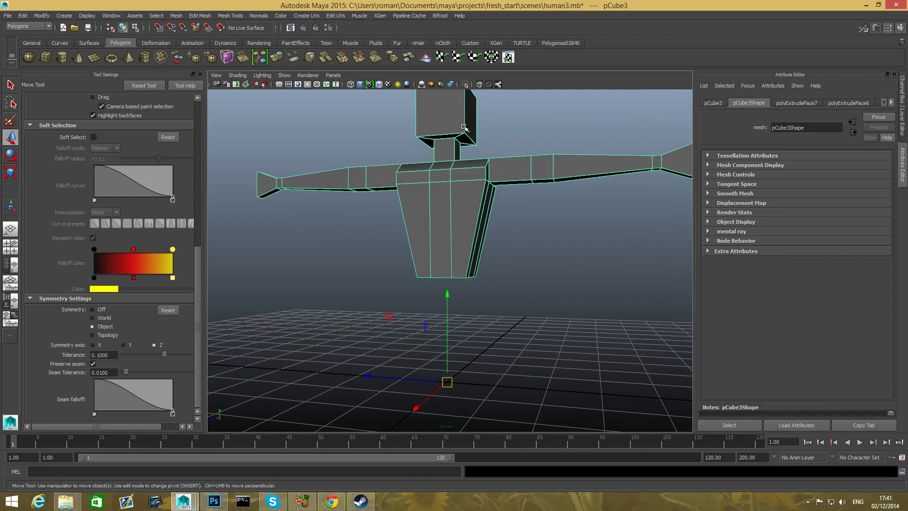
pyautogui.keyDown('alt'); pyautogui.moveTo(462, 202); pyautogui.dragTo(427, 252); pyautogui.keyUp('alt')
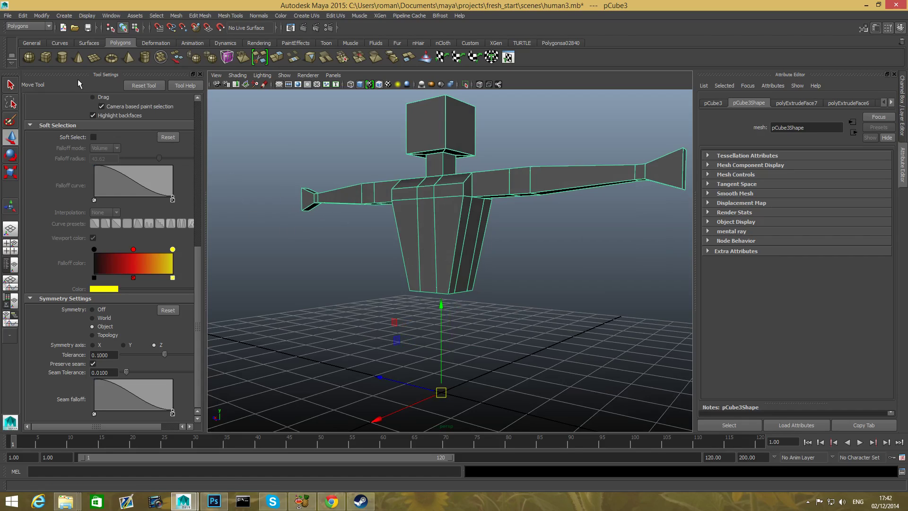
# Create a polygon cube and raise it vertically to just beneath the character's torso
pyautogui.click(46, 57)
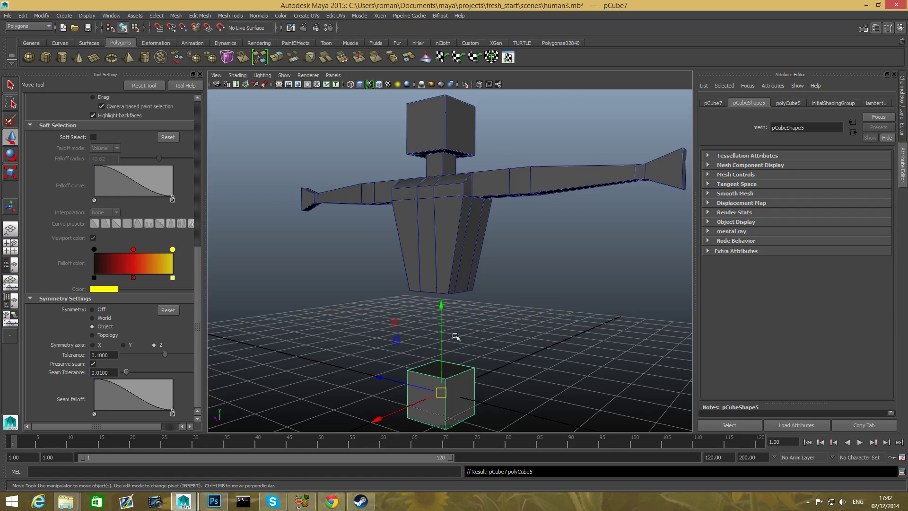
pyautogui.moveTo(440, 311); pyautogui.dragTo(523, 270)
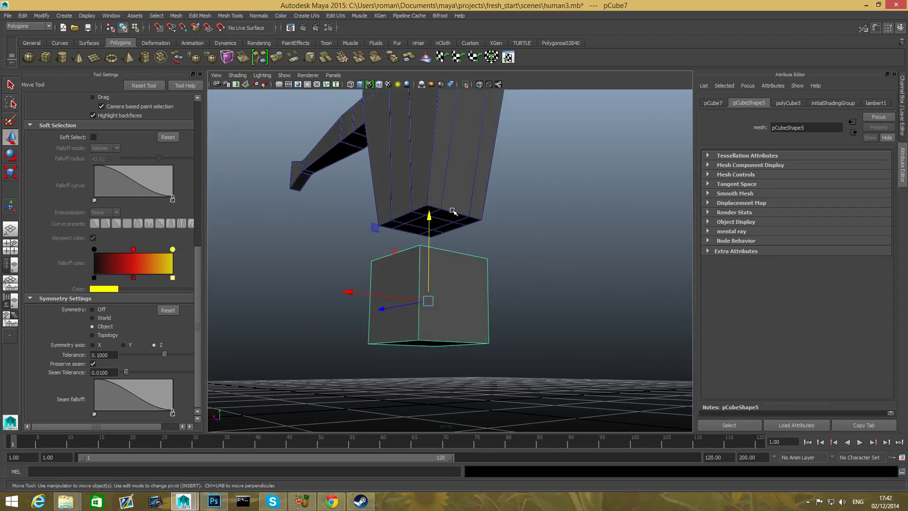
# Insert two vertical edge loops across each direction of the cube, roughly matching the spacing of the torso's edges
pyautogui.keyDown('alt'); pyautogui.moveTo(451, 249); pyautogui.dragTo(428, 263); pyautogui.keyUp('alt')
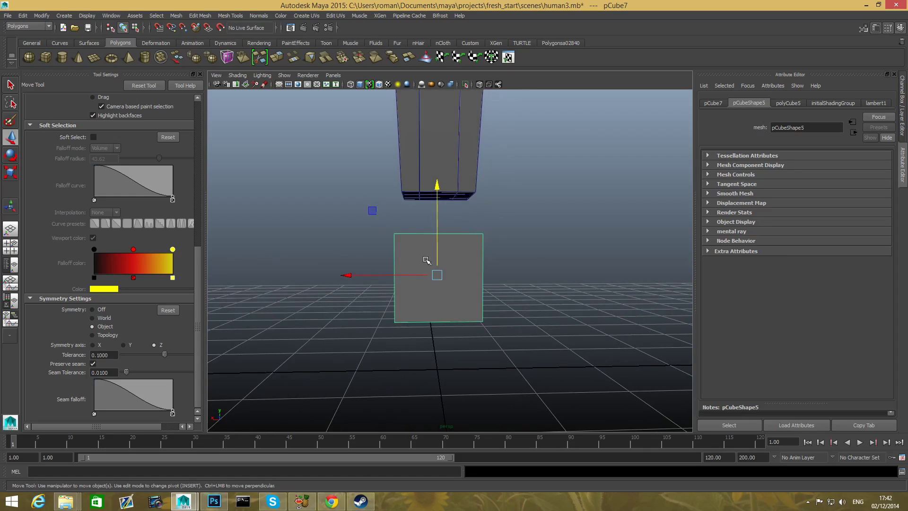
pyautogui.keyDown('shift'); pyautogui.rightClick(421, 249); pyautogui.keyUp('shift')
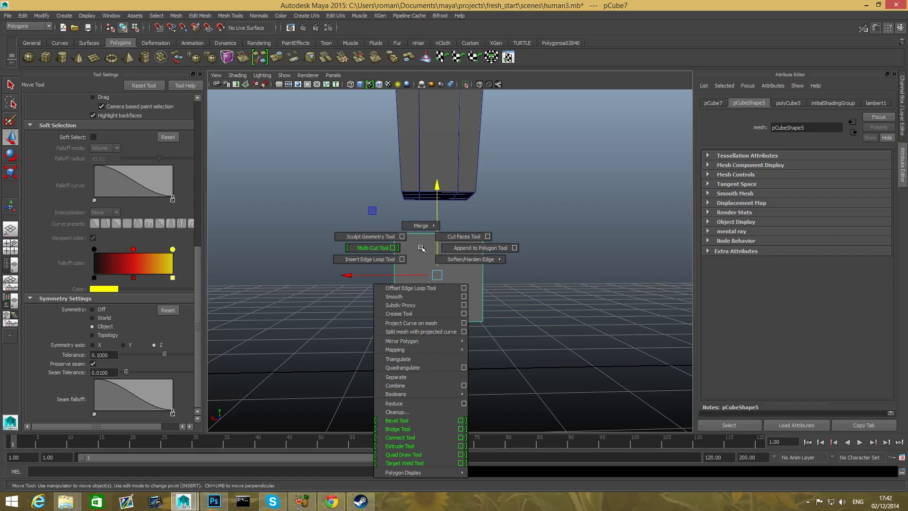
pyautogui.click(381, 258)
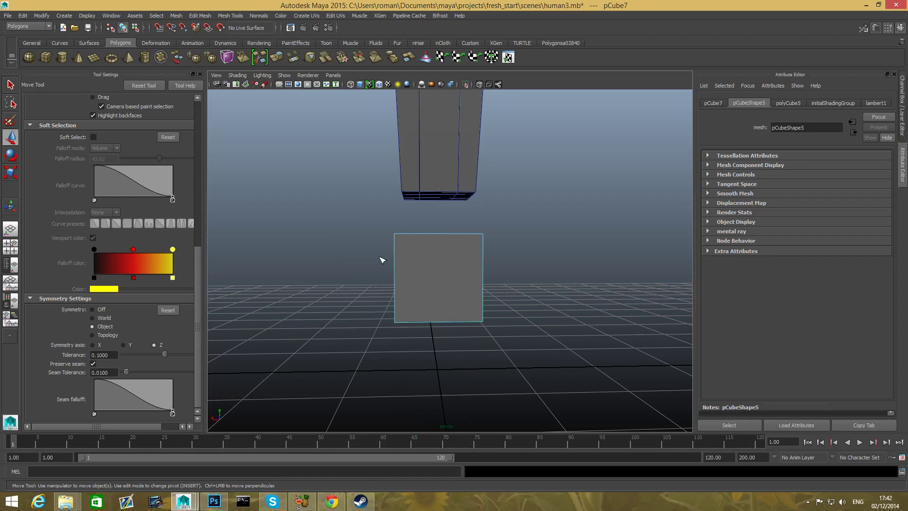
pyautogui.click(422, 237)
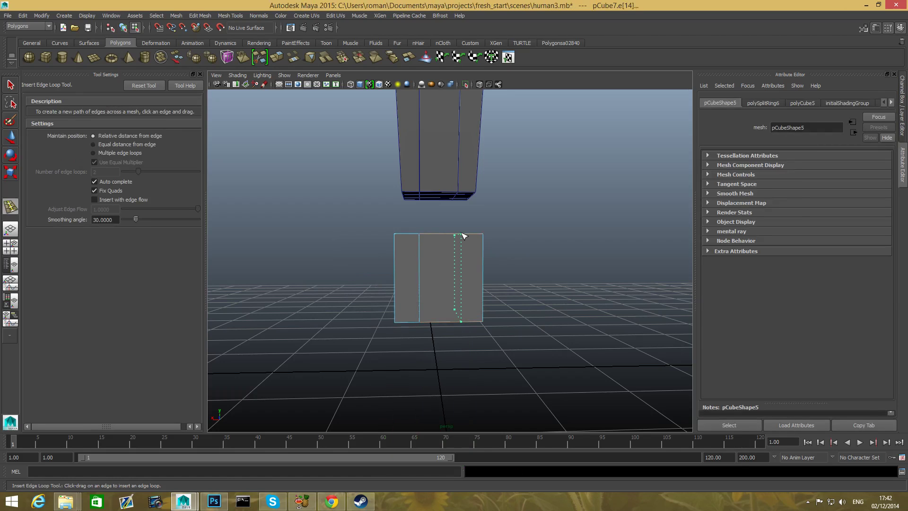
pyautogui.click(461, 234)
pyautogui.keyDown('alt'); pyautogui.moveTo(420, 251); pyautogui.dragTo(515, 251); pyautogui.keyUp('alt')
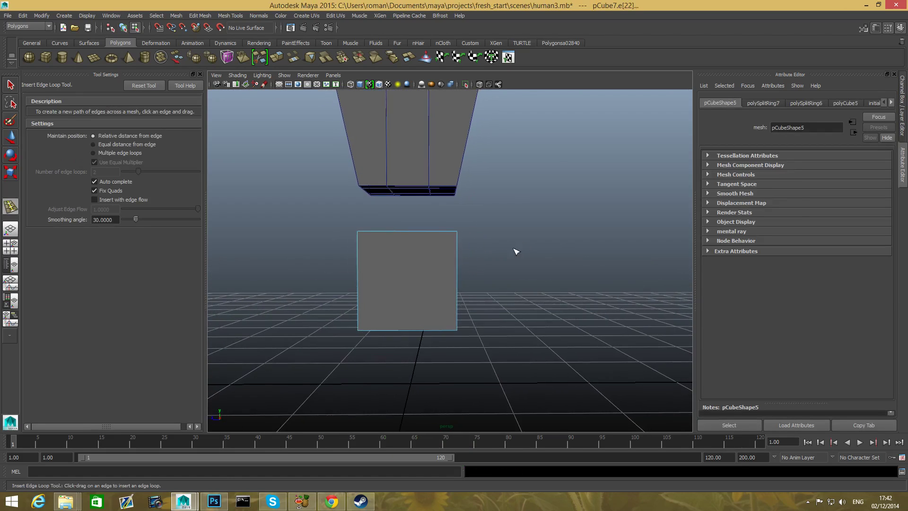
pyautogui.moveTo(433, 232); pyautogui.dragTo(381, 231)
# Switch the cube to face selection and select the front corner face on its top
pyautogui.keyDown('alt'); pyautogui.moveTo(410, 268); pyautogui.dragTo(424, 228); pyautogui.keyUp('alt')
pyautogui.rightClick(424, 228)
pyautogui.moveTo(425, 228); pyautogui.dragTo(426, 251, button='right')
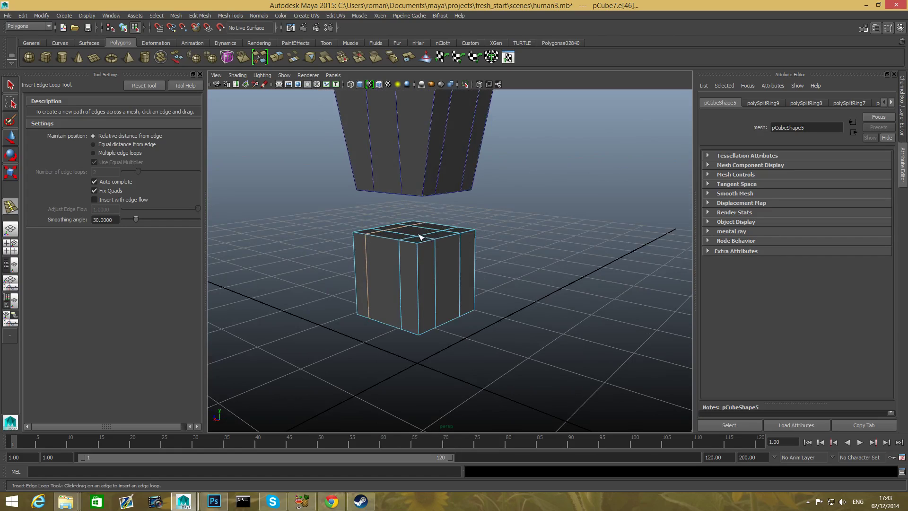
pyautogui.press('q')
pyautogui.click(418, 241)
pyautogui.keyDown('alt'); pyautogui.moveTo(418, 241); pyautogui.dragTo(420, 244); pyautogui.keyUp('alt')
pyautogui.click(420, 244)
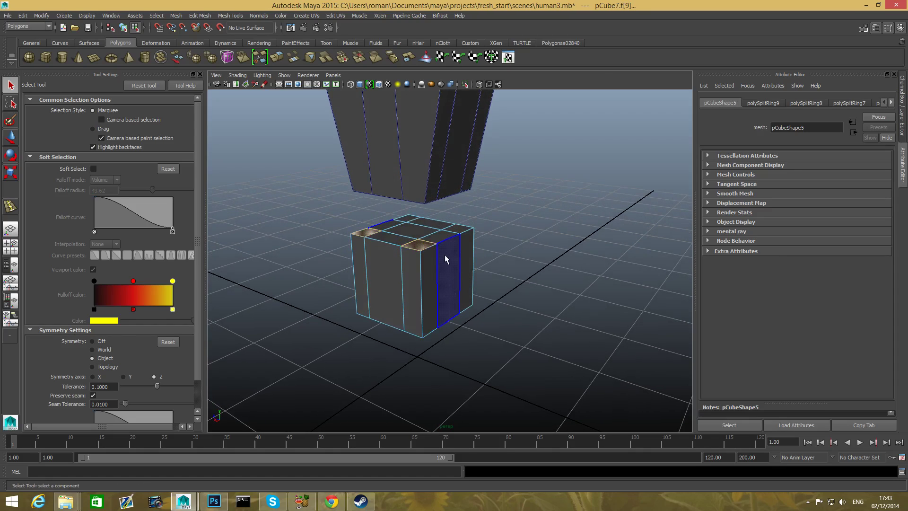
# Turn symmetry off for the Select Tool
pyautogui.scroll(-2, 106, 365)
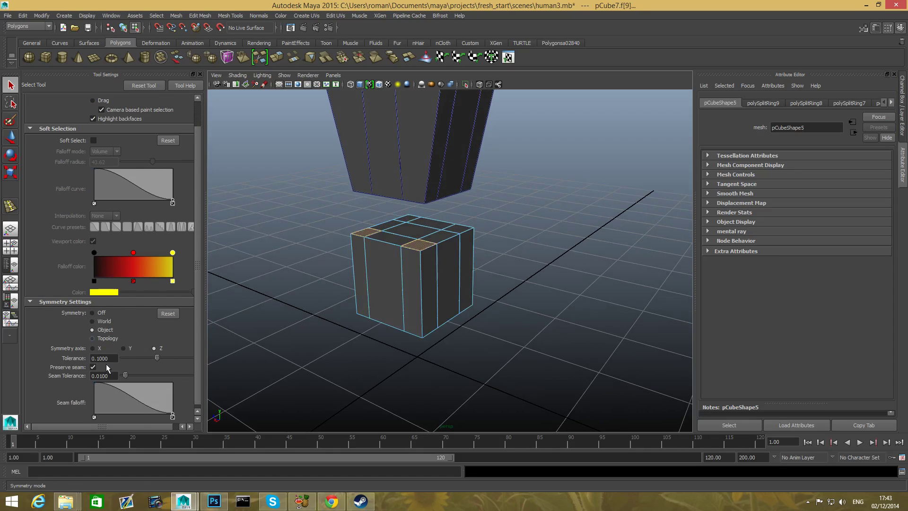
pyautogui.scroll(-1, 106, 364)
pyautogui.click(93, 310)
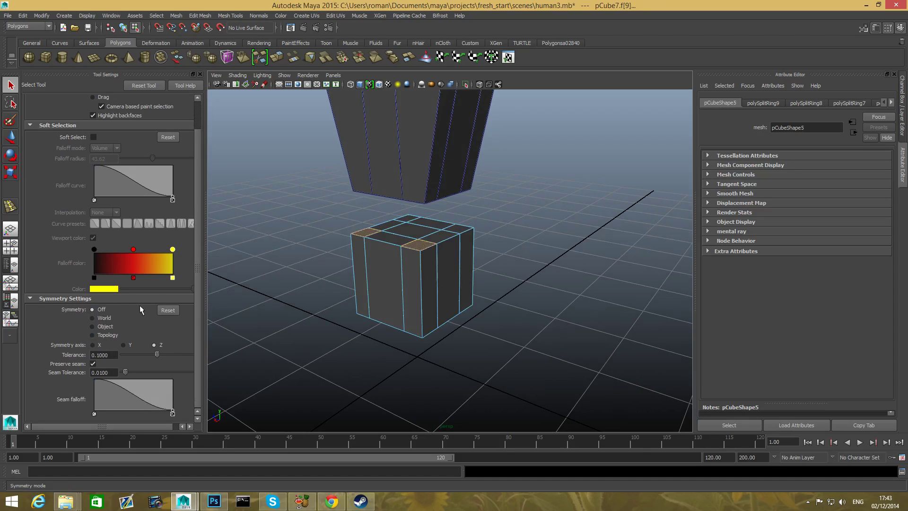
# Add the remaining faces on top of the cube to the selection
pyautogui.keyDown('shift'); pyautogui.click(445, 236); pyautogui.keyUp('shift')
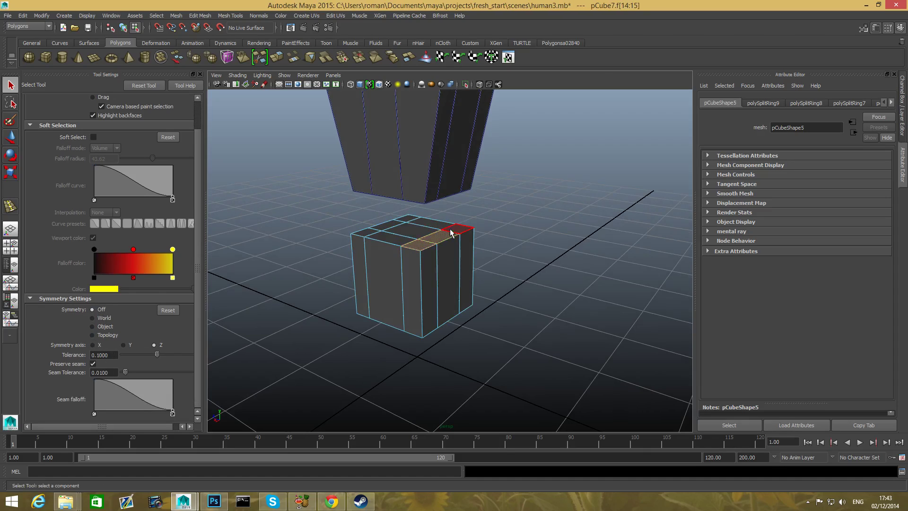
pyautogui.keyDown('shift'); pyautogui.click(452, 228); pyautogui.keyUp('shift')
pyautogui.keyDown('shift'); pyautogui.click(435, 222); pyautogui.keyUp('shift')
pyautogui.keyDown('shift'); pyautogui.click(409, 232); pyautogui.keyUp('shift')
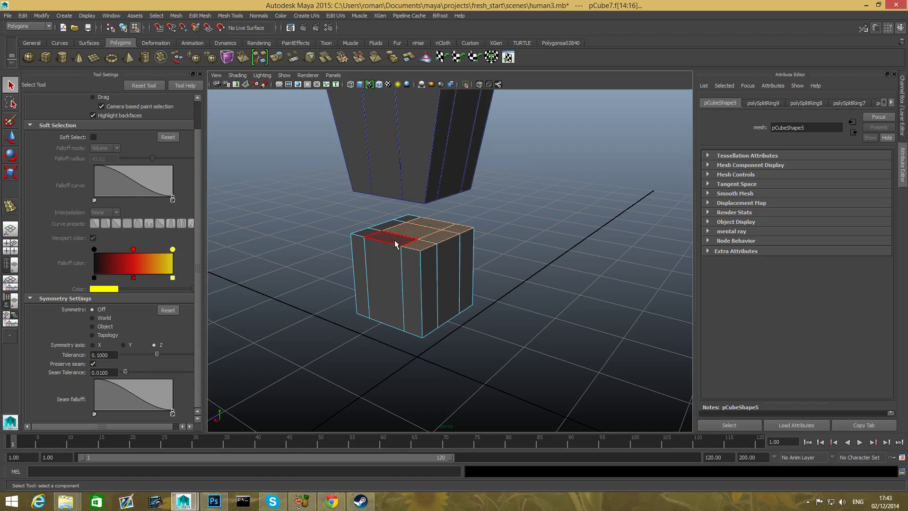
pyautogui.keyDown('shift'); pyautogui.click(394, 241); pyautogui.keyUp('shift')
pyautogui.keyDown('shift'); pyautogui.click(373, 234); pyautogui.keyUp('shift')
pyautogui.keyDown('shift'); pyautogui.click(404, 223); pyautogui.keyUp('shift')
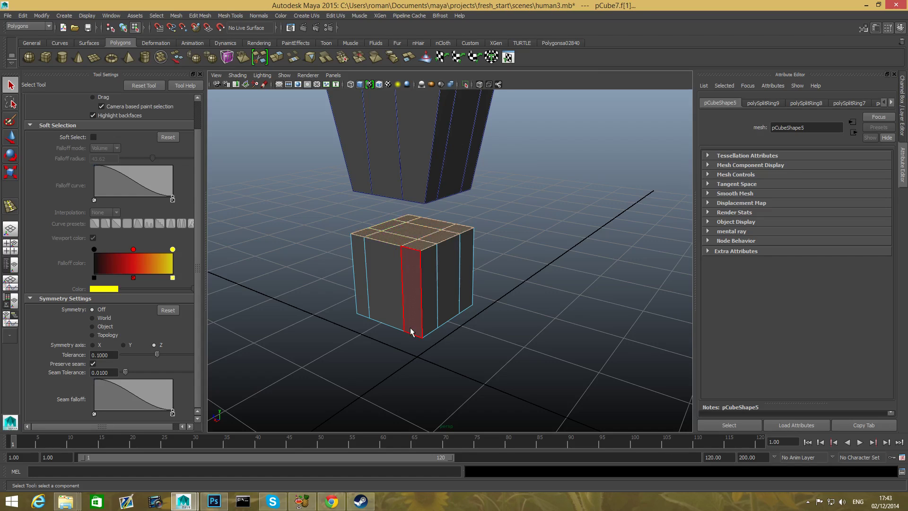
pyautogui.keyDown('alt'); pyautogui.moveTo(387, 289); pyautogui.dragTo(393, 278); pyautogui.keyUp('alt')
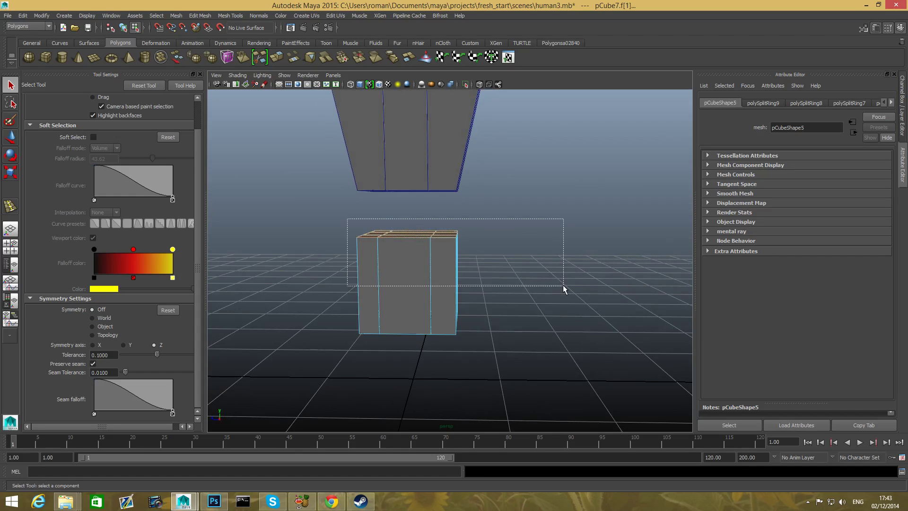
pyautogui.moveTo(563, 285); pyautogui.dragTo(523, 314)
pyautogui.scroll(3, 536, 294)
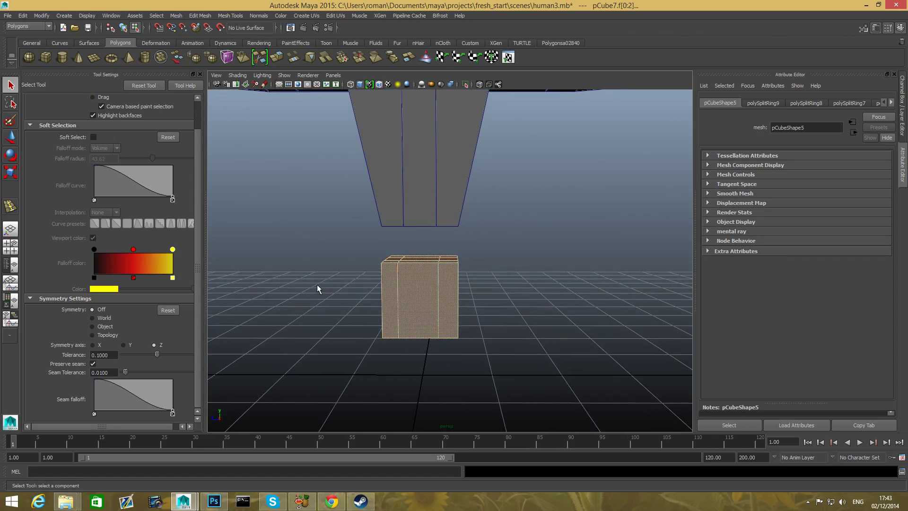
pyautogui.moveTo(316, 283); pyautogui.dragTo(590, 325)
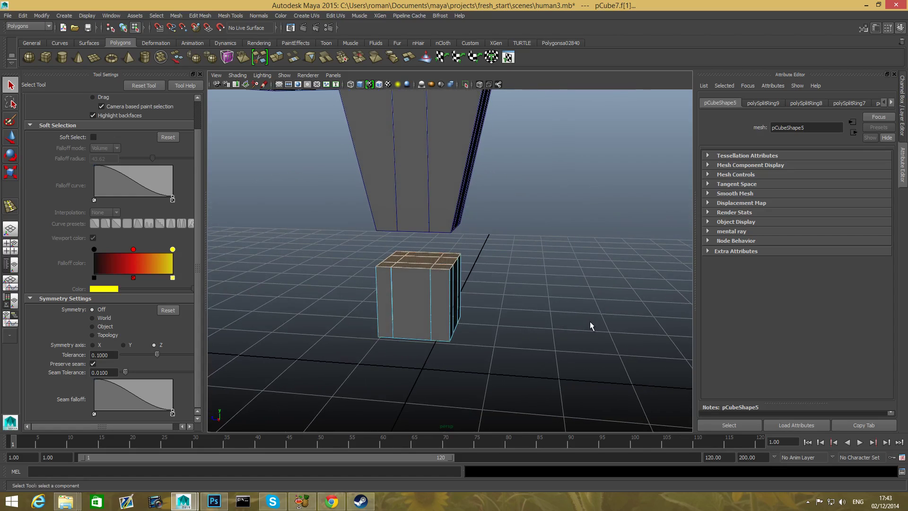
pyautogui.hotkey('ctrl', 'z')
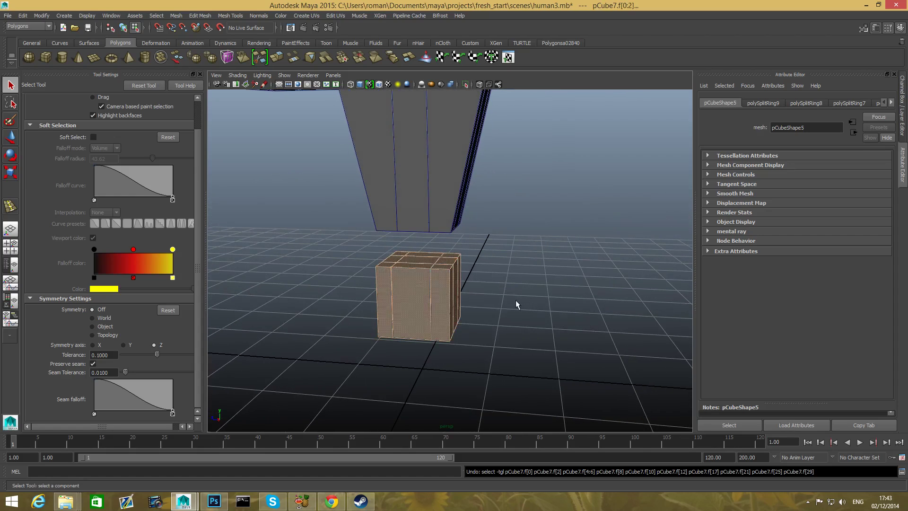
pyautogui.keyDown('alt'); pyautogui.moveTo(516, 300); pyautogui.dragTo(536, 289); pyautogui.keyUp('alt')
pyautogui.moveTo(306, 283); pyautogui.dragTo(593, 356)
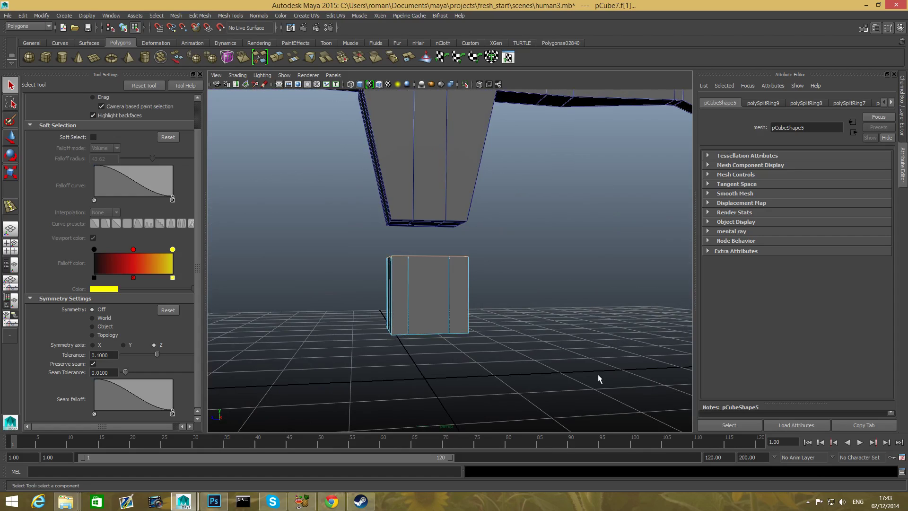
# Delete the selected top faces of the cube to leave it open at the top
pyautogui.keyDown('alt'); pyautogui.moveTo(598, 373); pyautogui.dragTo(449, 281); pyautogui.keyUp('alt')
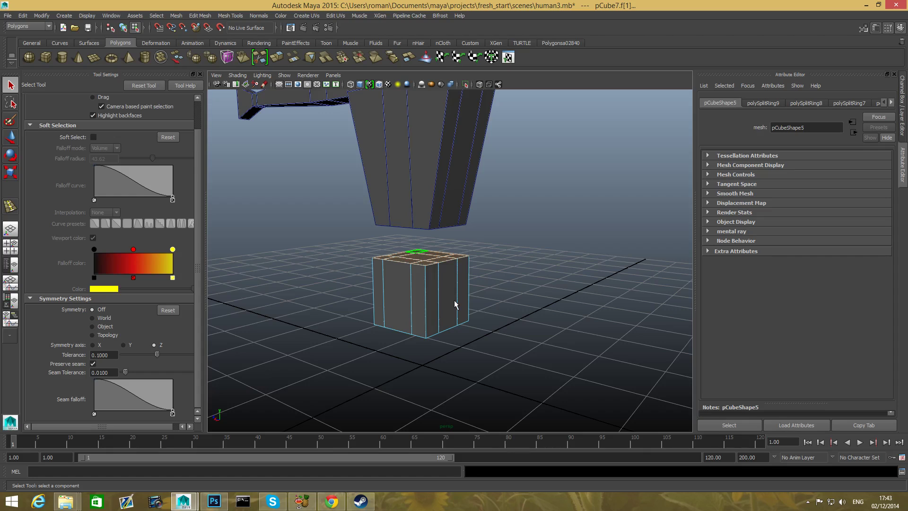
pyautogui.press('Delete')
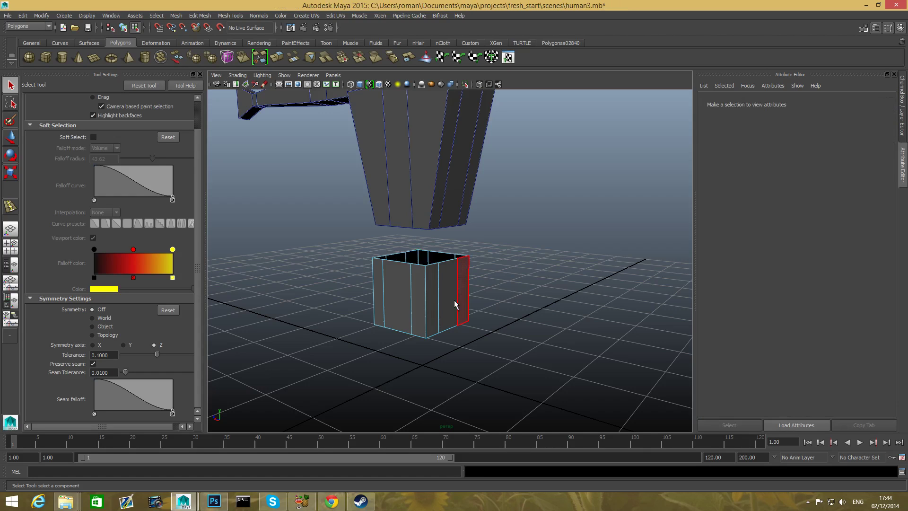
# Select the faces on the underside of the torso and delete them to leave the torso open at the bottom
pyautogui.keyDown('alt'); pyautogui.moveTo(454, 300); pyautogui.dragTo(490, 290); pyautogui.keyUp('alt')
pyautogui.keyDown('alt'); pyautogui.moveTo(402, 232); pyautogui.dragTo(478, 256); pyautogui.keyUp('alt')
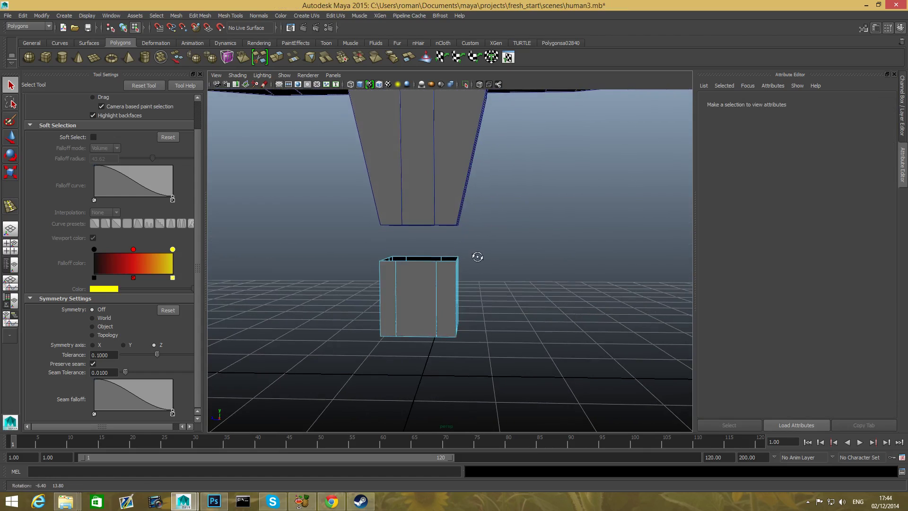
pyautogui.click(418, 191)
pyautogui.keyDown('alt'); pyautogui.moveTo(422, 233); pyautogui.dragTo(398, 272); pyautogui.keyUp('alt')
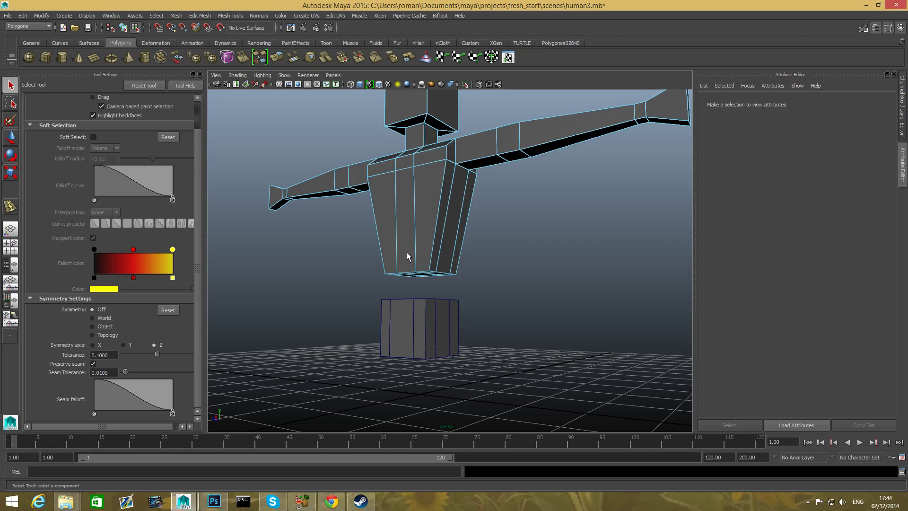
pyautogui.moveTo(408, 252); pyautogui.dragTo(408, 281, button='right')
pyautogui.keyDown('alt'); pyautogui.moveTo(393, 276); pyautogui.dragTo(495, 297); pyautogui.keyUp('alt')
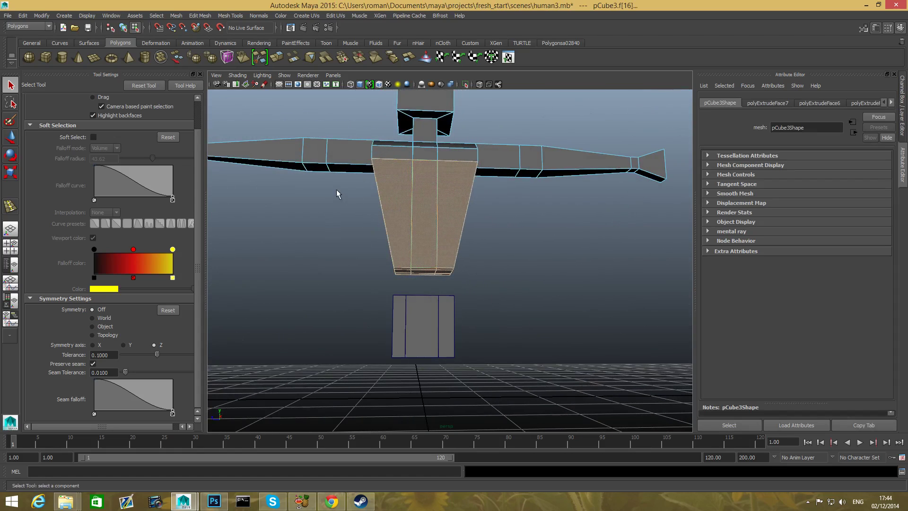
pyautogui.moveTo(334, 187); pyautogui.dragTo(569, 239)
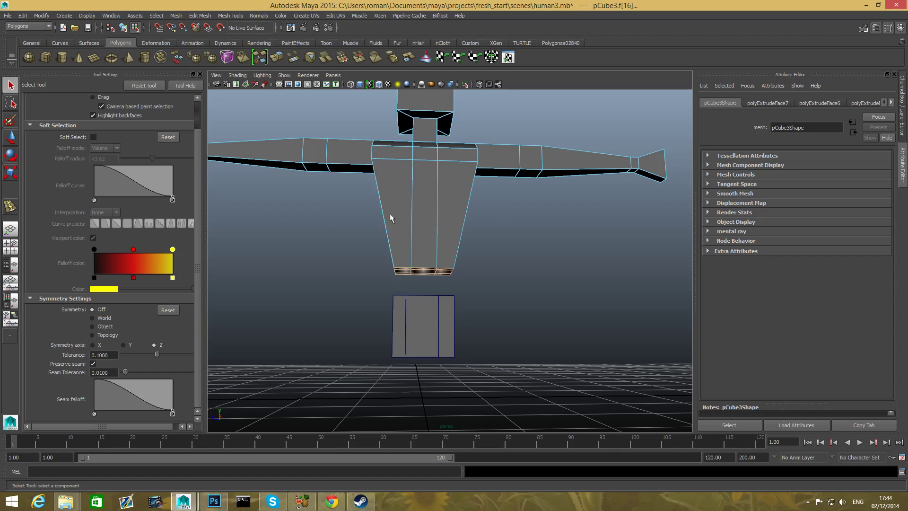
pyautogui.keyDown('alt'); pyautogui.moveTo(543, 276); pyautogui.dragTo(450, 312); pyautogui.keyUp('alt')
pyautogui.click(409, 284)
pyautogui.press('F8')
pyautogui.press('F8')
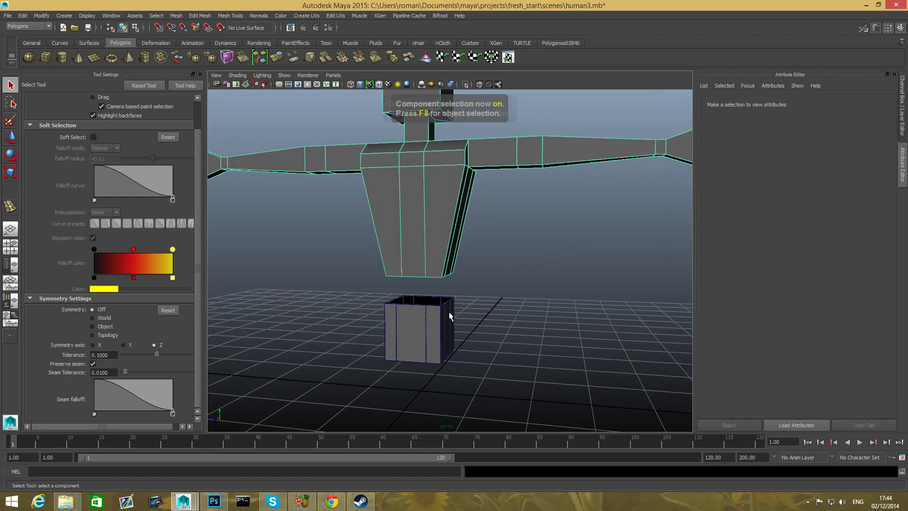
# Select the cube below the torso and switch it to vertex selection
pyautogui.press('F8')
pyautogui.click(428, 321)
pyautogui.keyDown('alt'); pyautogui.moveTo(428, 324); pyautogui.dragTo(445, 323); pyautogui.keyUp('alt')
pyautogui.keyDown('alt'); pyautogui.moveTo(446, 327); pyautogui.dragTo(456, 295, button='middle'); pyautogui.keyUp('alt')
pyautogui.moveTo(456, 296); pyautogui.dragTo(420, 286, button='right')
pyautogui.keyDown('alt'); pyautogui.moveTo(454, 369); pyautogui.dragTo(457, 332, button='middle'); pyautogui.keyUp('alt')
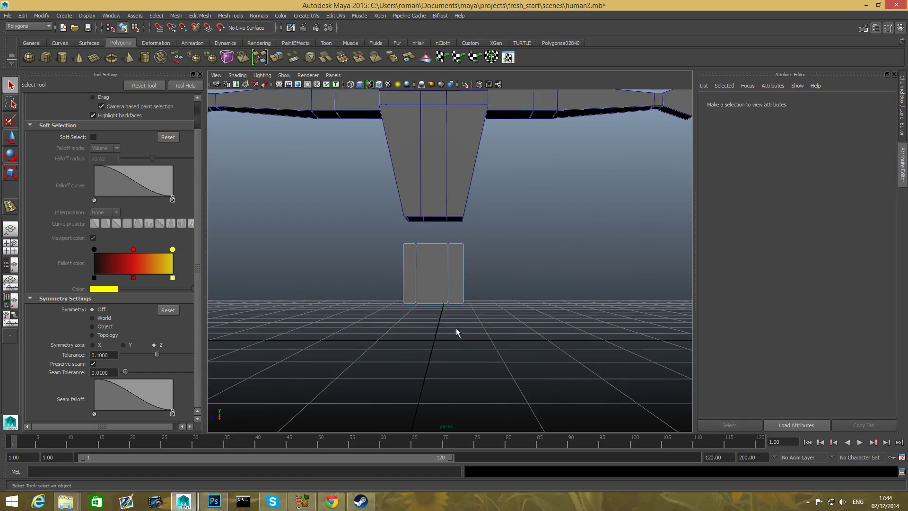
# Select the middle vertices along the cube's bottom edges and scale them closer together sideways to about 0.59
pyautogui.keyDown('alt'); pyautogui.moveTo(409, 289); pyautogui.dragTo(424, 315); pyautogui.keyUp('alt')
pyautogui.keyDown('alt'); pyautogui.moveTo(438, 341); pyautogui.dragTo(432, 309, button='middle'); pyautogui.keyUp('alt')
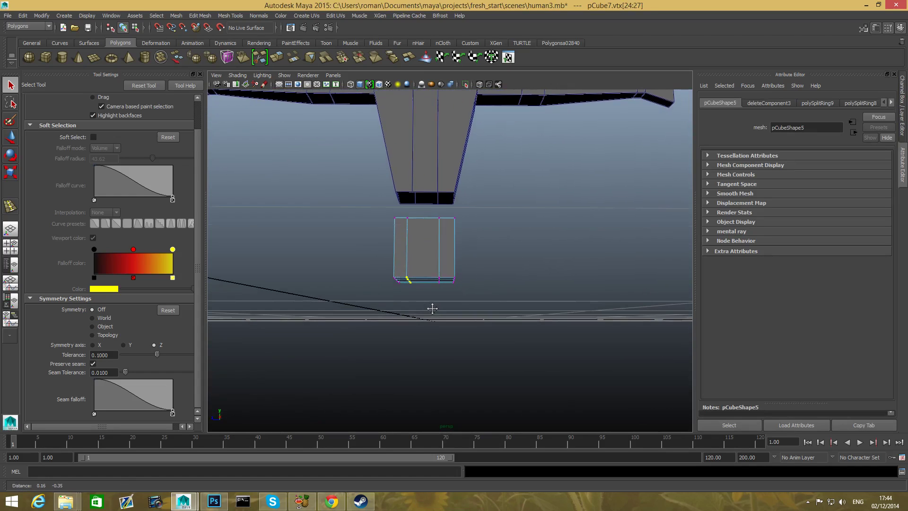
pyautogui.moveTo(439, 296); pyautogui.dragTo(440, 297)
pyautogui.keyDown('alt'); pyautogui.moveTo(444, 309); pyautogui.dragTo(447, 328, button='middle'); pyautogui.keyUp('alt')
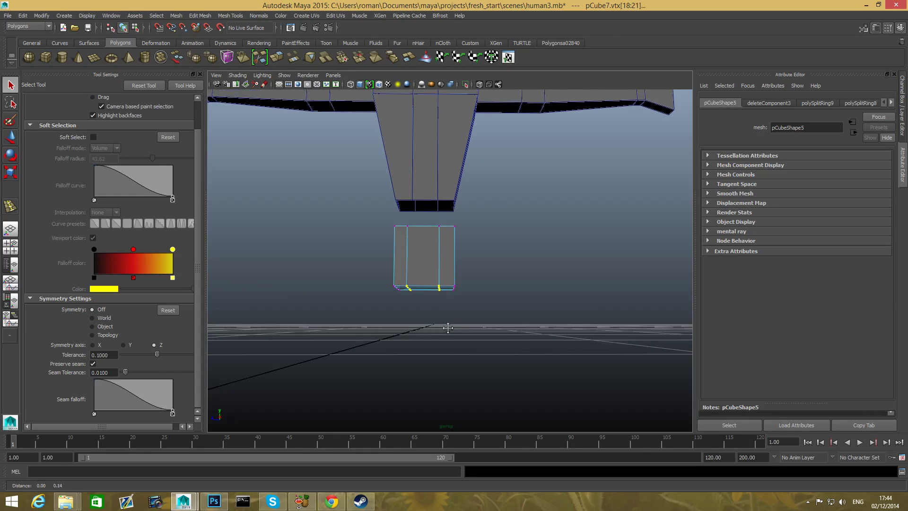
pyautogui.press('r')
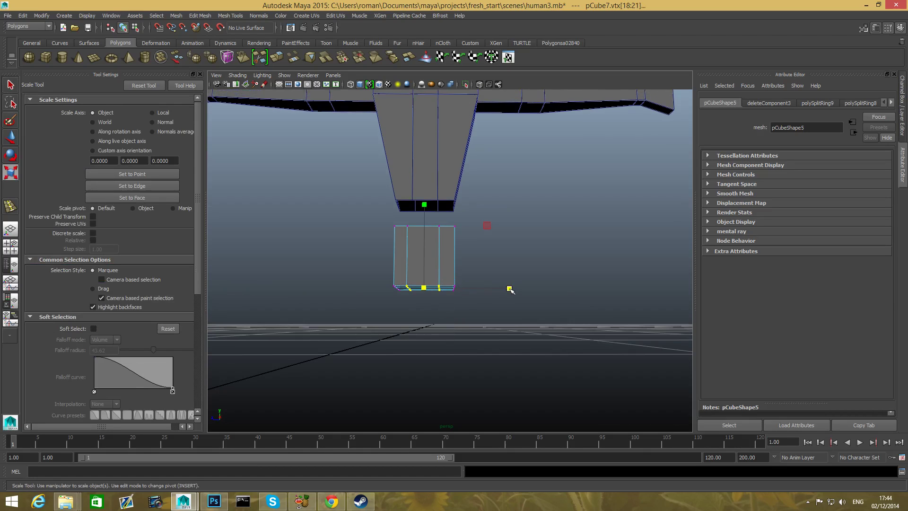
pyautogui.moveTo(509, 288); pyautogui.dragTo(474, 281)
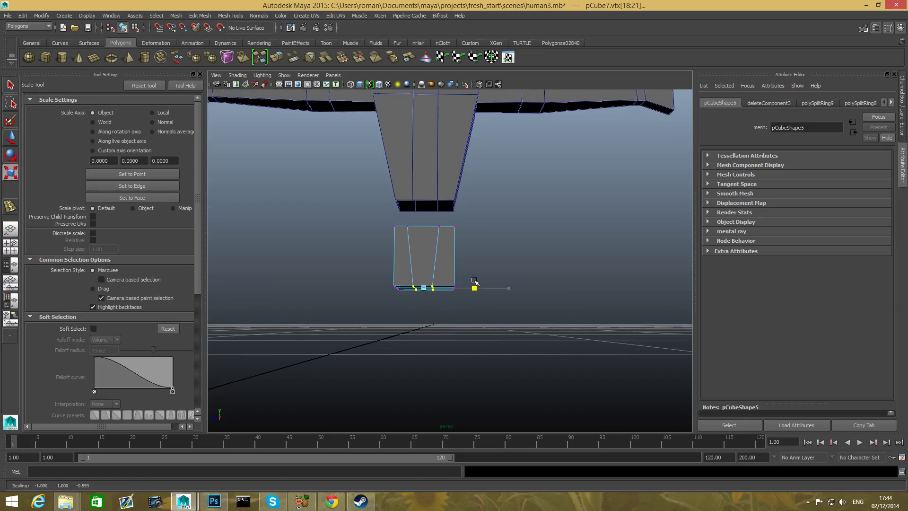
pyautogui.keyDown('alt'); pyautogui.moveTo(470, 277); pyautogui.dragTo(481, 307, button='middle'); pyautogui.keyUp('alt')
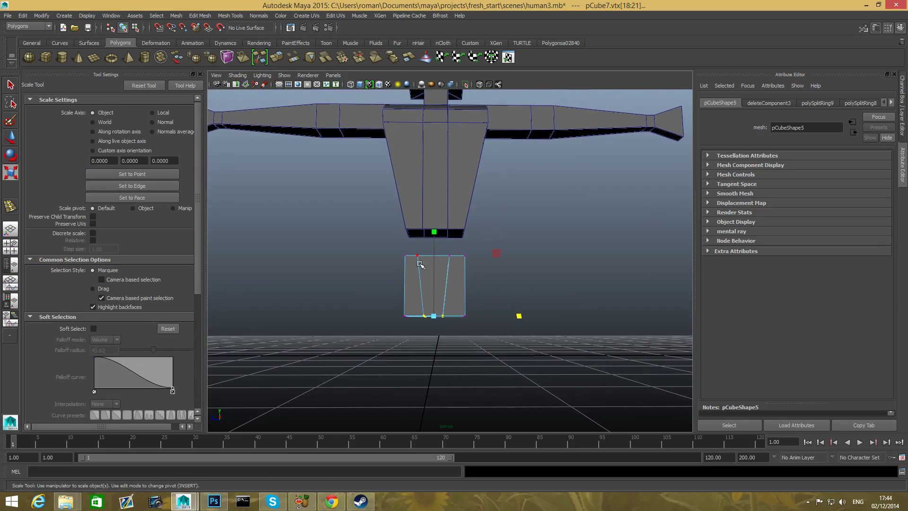
# Select the middle vertices along the cube's top edges and scale them slightly farther apart sideways
pyautogui.moveTo(456, 274); pyautogui.dragTo(454, 298)
pyautogui.moveTo(518, 265); pyautogui.dragTo(536, 264)
pyautogui.keyDown('alt'); pyautogui.moveTo(462, 314); pyautogui.dragTo(439, 325); pyautogui.keyUp('alt')
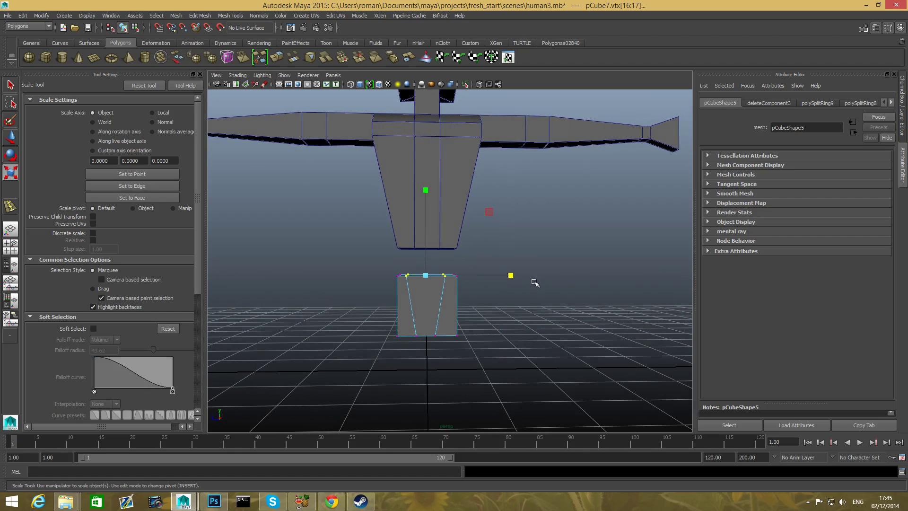
pyautogui.moveTo(512, 275); pyautogui.dragTo(515, 275)
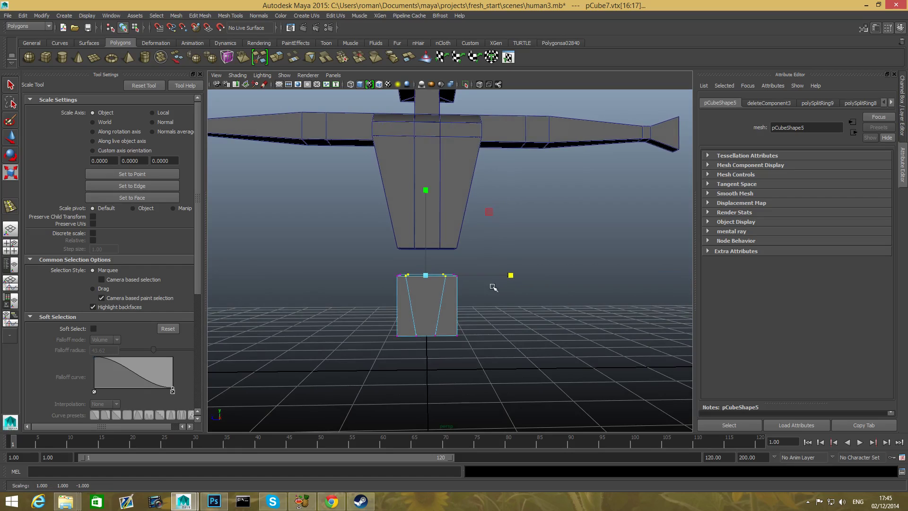
pyautogui.keyDown('alt'); pyautogui.moveTo(492, 285); pyautogui.dragTo(524, 327, button='right'); pyautogui.keyUp('alt')
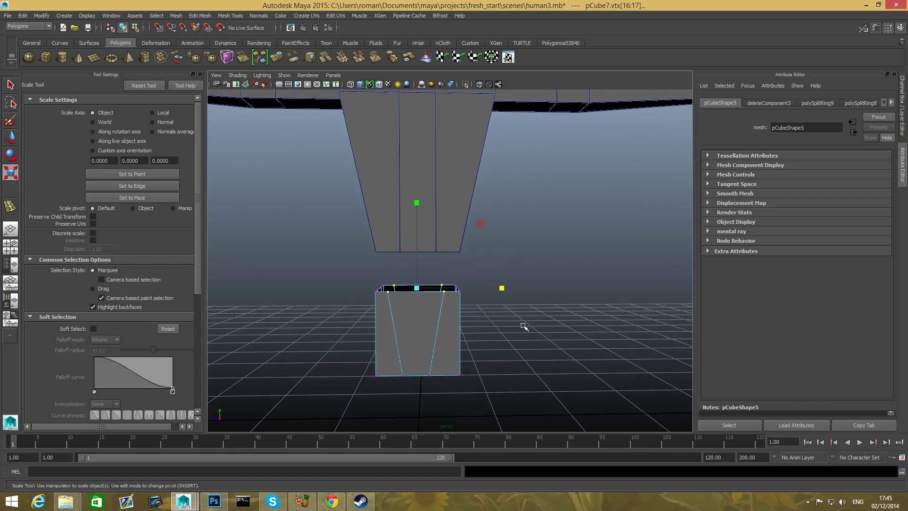
pyautogui.keyDown('alt'); pyautogui.moveTo(524, 326); pyautogui.dragTo(483, 300); pyautogui.keyUp('alt')
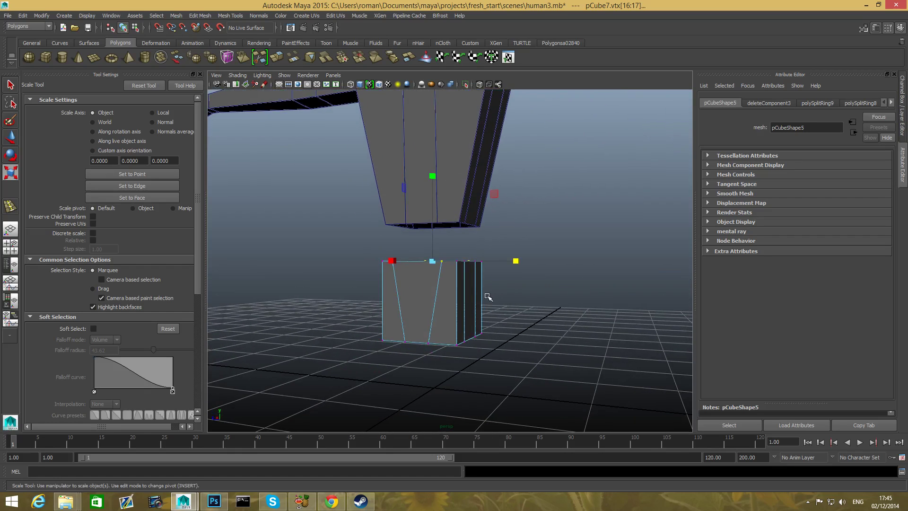
# Return to object selection and raise the cube until it sits just beneath the torso
pyautogui.press('F8')
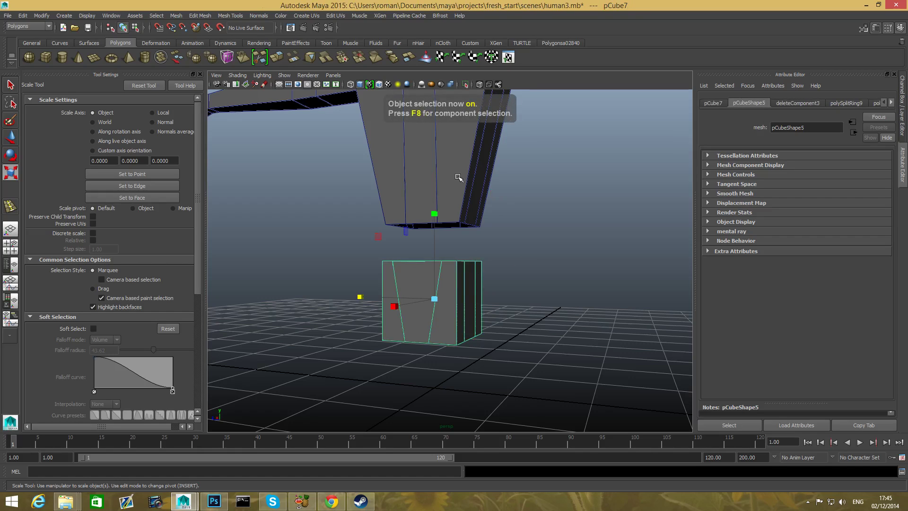
pyautogui.keyDown('shift'); pyautogui.click(463, 199); pyautogui.keyUp('shift')
pyautogui.click(465, 298)
pyautogui.press('w')
pyautogui.moveTo(435, 208); pyautogui.dragTo(439, 181)
pyautogui.keyDown('alt'); pyautogui.moveTo(459, 244); pyautogui.dragTo(473, 245); pyautogui.keyUp('alt')
# Select the torso and the cube together and combine them into one mesh
pyautogui.click(457, 188)
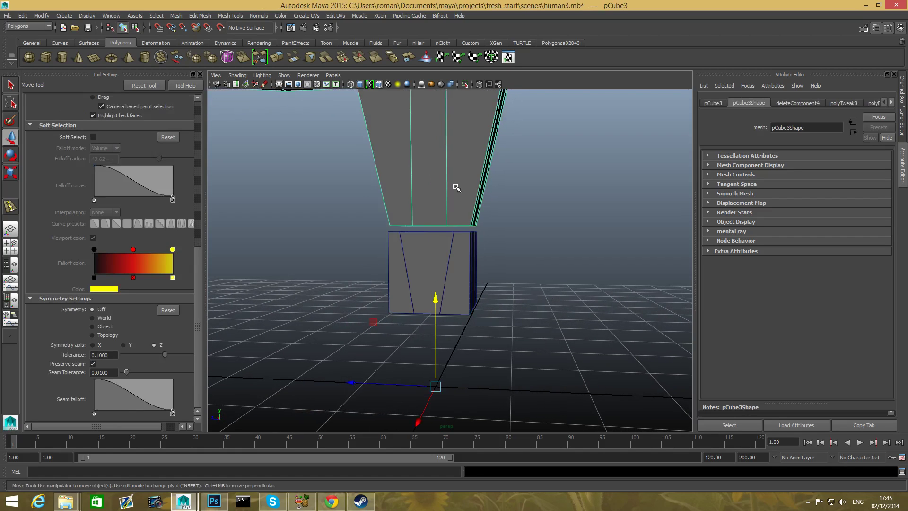
pyautogui.click(455, 253)
pyautogui.scroll(-4, 493, 287)
pyautogui.keyDown('alt'); pyautogui.moveTo(484, 274); pyautogui.dragTo(468, 325, button='middle'); pyautogui.keyUp('alt')
pyautogui.click(181, 16)
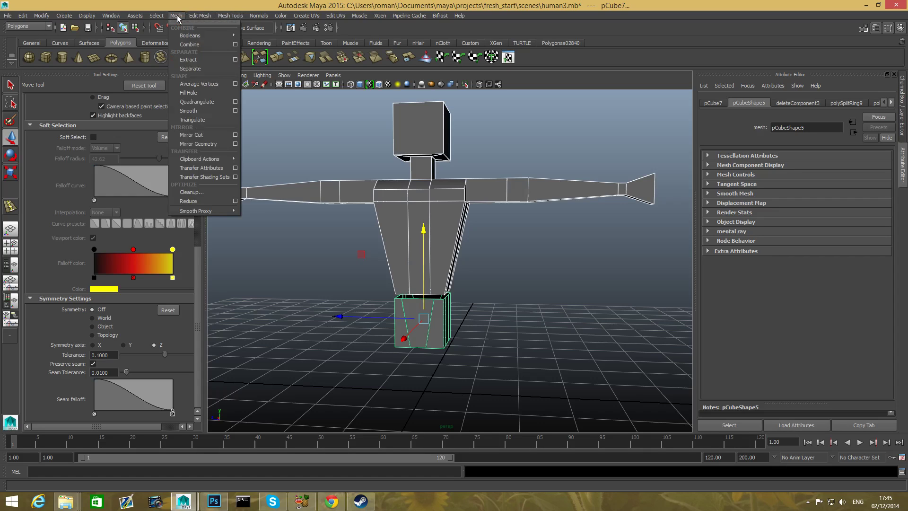
pyautogui.click(192, 29)
# Merge the block's top rim vertices into the matching bottom vertices of the torso with the Merge Vertex Tool
pyautogui.scroll(5, 438, 279)
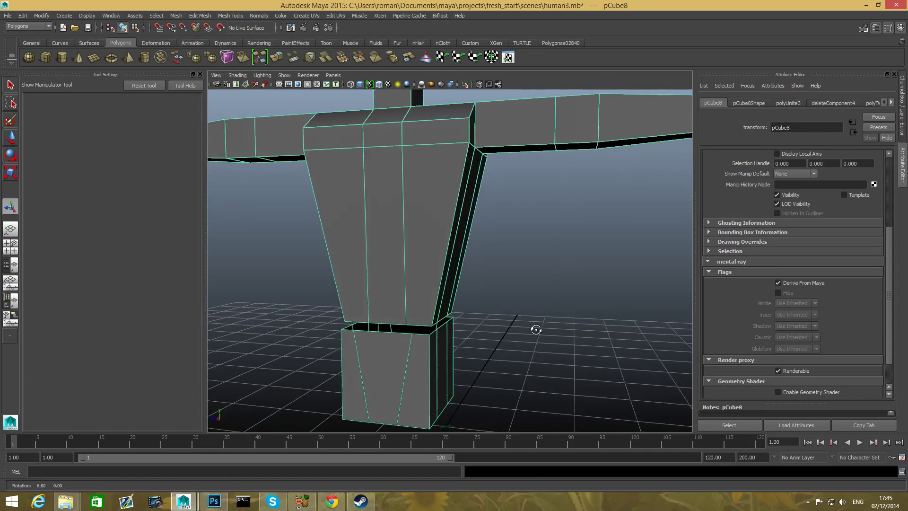
pyautogui.click(231, 16)
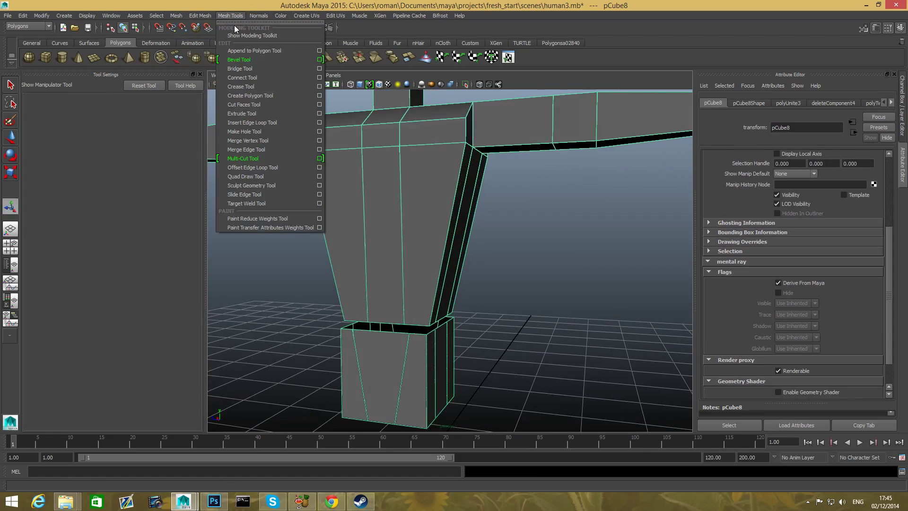
pyautogui.click(282, 140)
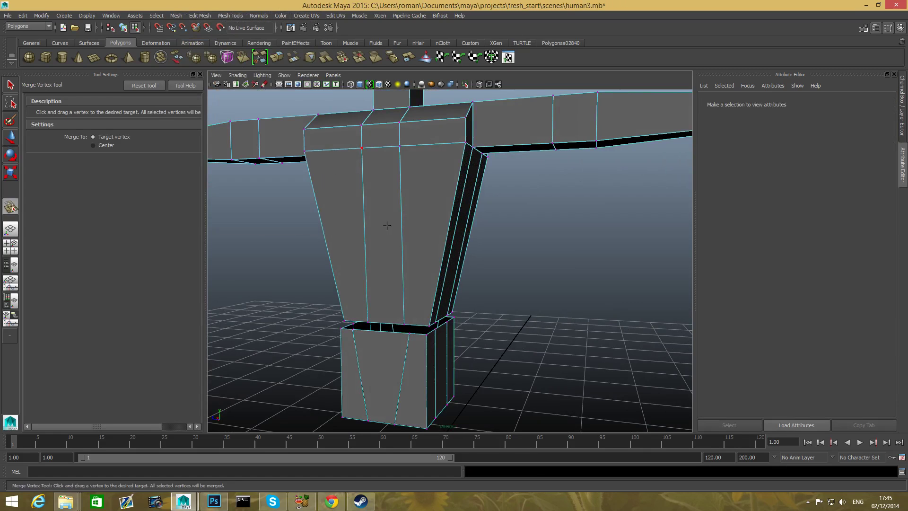
pyautogui.scroll(5, 477, 327)
pyautogui.keyDown('alt'); pyautogui.moveTo(482, 316); pyautogui.dragTo(427, 314); pyautogui.keyUp('alt')
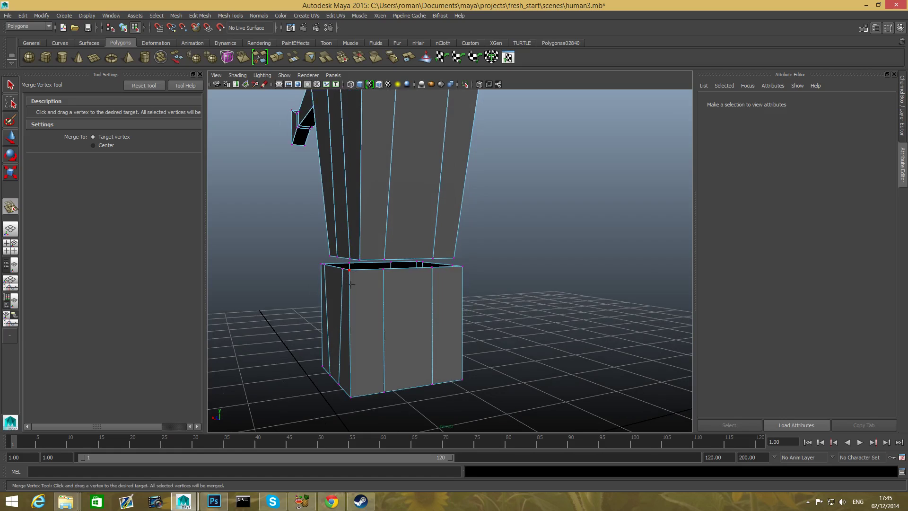
pyautogui.keyDown('alt'); pyautogui.moveTo(351, 284); pyautogui.dragTo(425, 322); pyautogui.keyUp('alt')
pyautogui.keyDown('alt'); pyautogui.moveTo(460, 256); pyautogui.dragTo(491, 331); pyautogui.keyUp('alt')
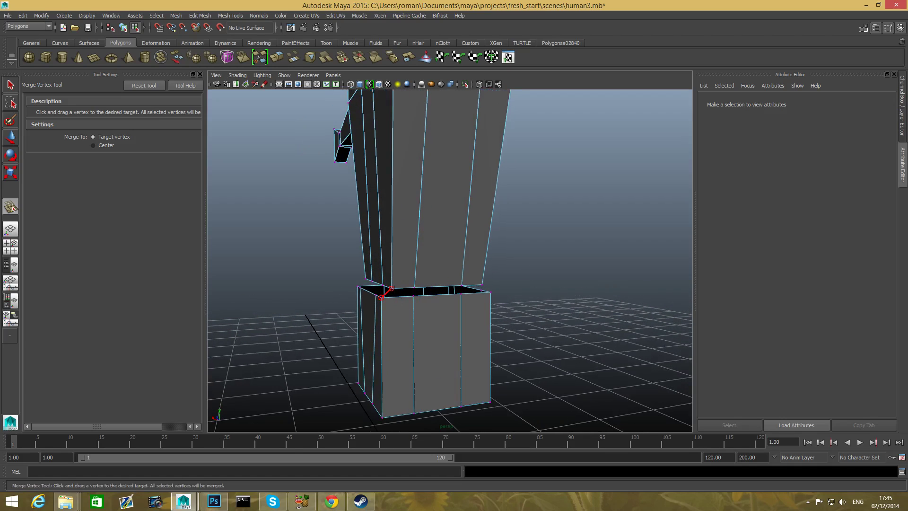
pyautogui.moveTo(391, 288); pyautogui.dragTo(461, 286)
pyautogui.keyDown('alt'); pyautogui.moveTo(468, 313); pyautogui.dragTo(502, 285); pyautogui.keyUp('alt')
pyautogui.keyDown('alt'); pyautogui.moveTo(502, 289); pyautogui.dragTo(407, 335); pyautogui.keyUp('alt')
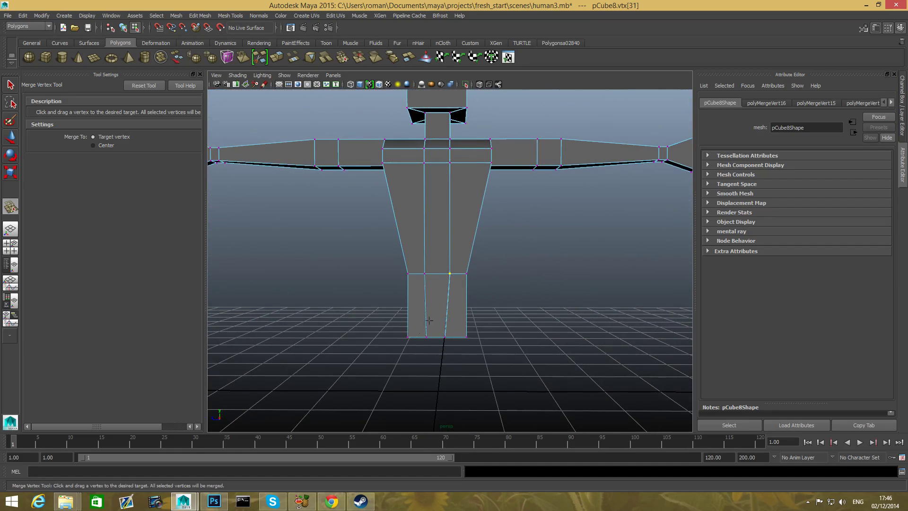
# Select the middle vertices along the bottom of the lower block and move them sideways to centre them
pyautogui.moveTo(447, 313)
pyautogui.keyDown('alt'); pyautogui.mouseDown()
pyautogui.moveTo(464, 348)
pyautogui.moveTo(547, 335)
pyautogui.moveTo(689, 331)
pyautogui.moveTo(591, 316)
pyautogui.moveTo(443, 327)
pyautogui.moveTo(442, 319)
pyautogui.mouseUp(); pyautogui.keyUp('alt')
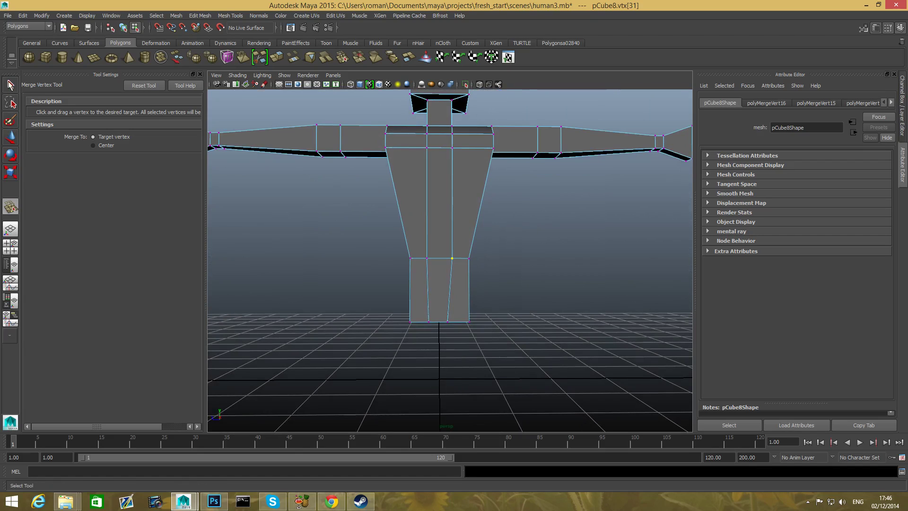
pyautogui.click(10, 86)
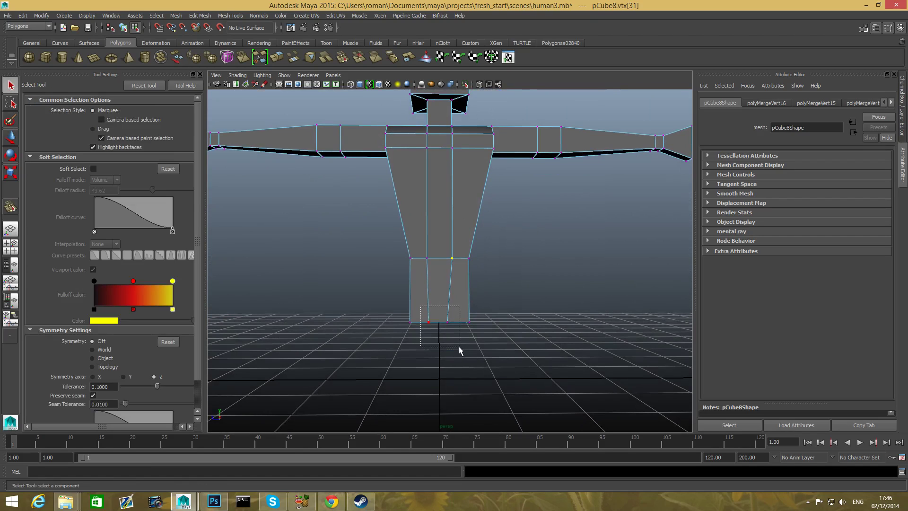
pyautogui.moveTo(459, 350)
pyautogui.mouseDown()
pyautogui.moveTo(460, 328)
pyautogui.moveTo(458, 341)
pyautogui.mouseUp()
pyautogui.press('w')
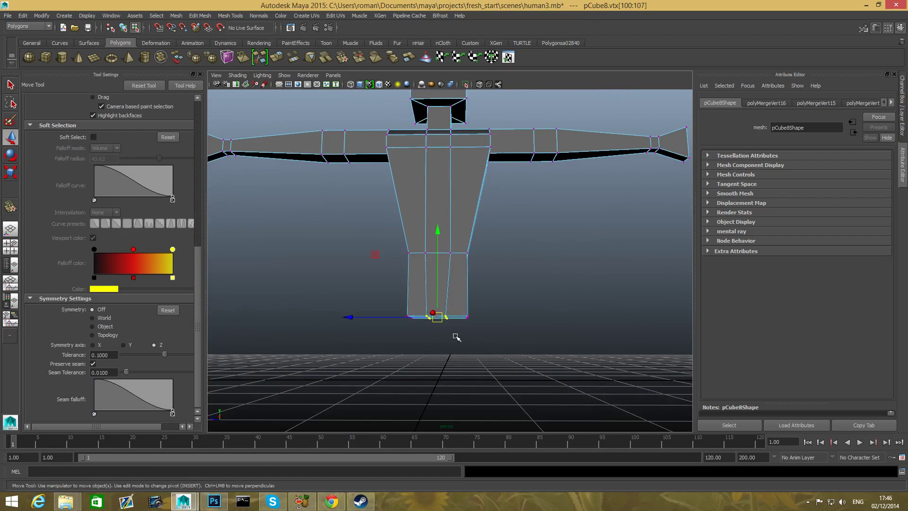
pyautogui.moveTo(348, 316); pyautogui.dragTo(610, 346)
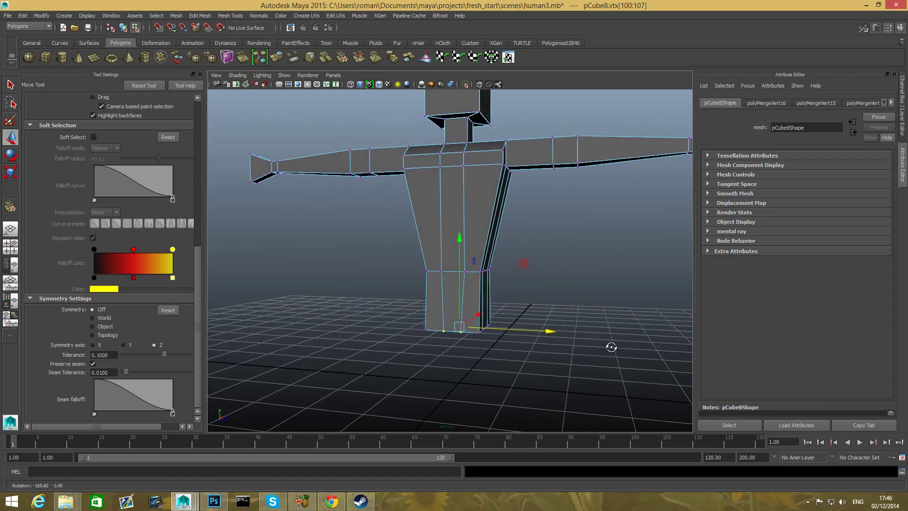
# Select the ring of vertices where the torso meets the lower block, scale it wider and move it down
pyautogui.moveTo(391, 249); pyautogui.dragTo(427, 271)
pyautogui.press('r')
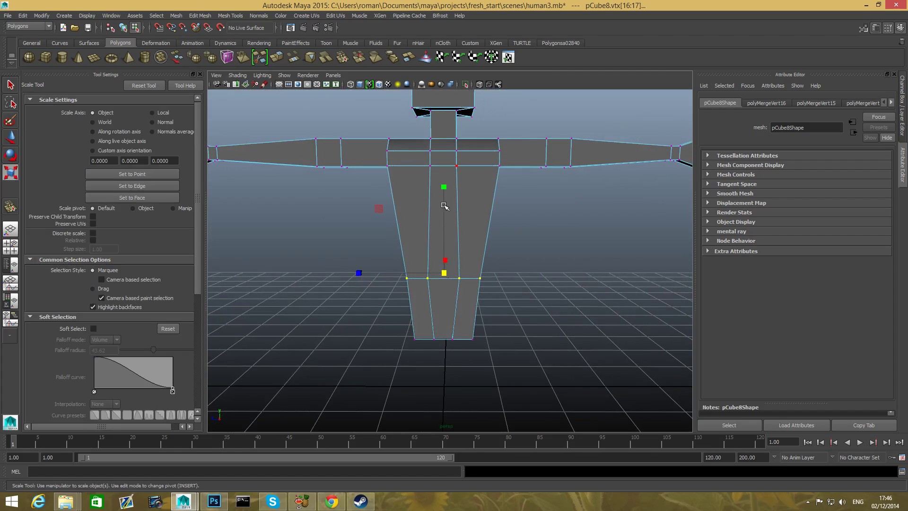
pyautogui.press('w')
pyautogui.moveTo(444, 205); pyautogui.dragTo(444, 199)
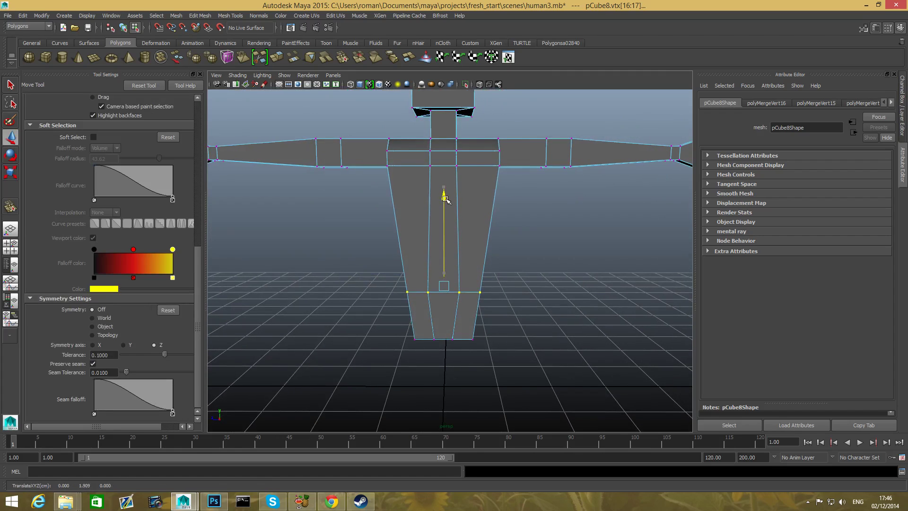
# Select the bottom vertices of the lower block, scale them outward horizontally to about 1.49 and move them up
pyautogui.keyDown('alt'); pyautogui.moveTo(445, 305); pyautogui.dragTo(407, 265); pyautogui.keyUp('alt')
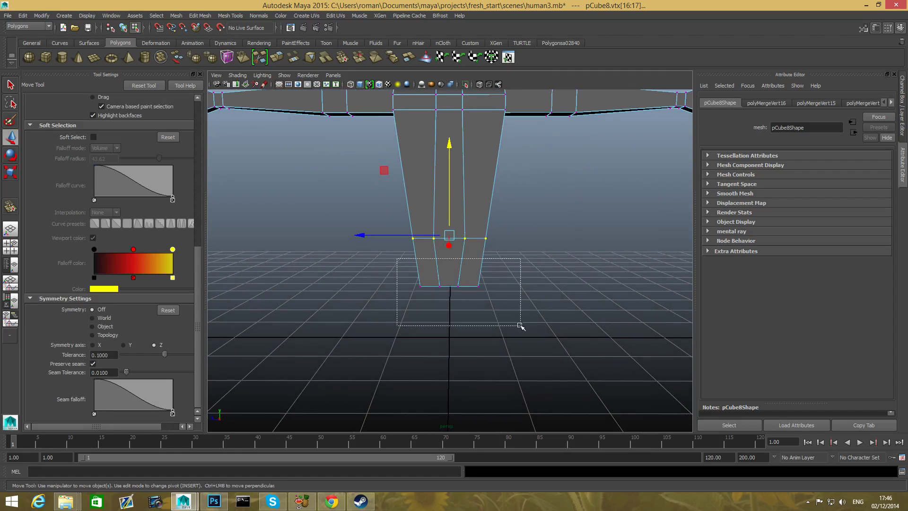
pyautogui.moveTo(520, 325); pyautogui.dragTo(520, 326)
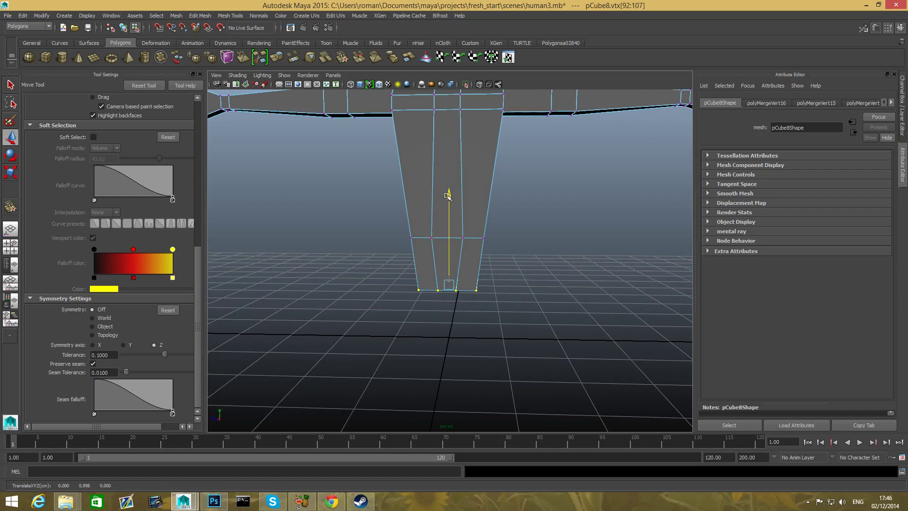
pyautogui.press('r')
pyautogui.moveTo(450, 284); pyautogui.dragTo(468, 301)
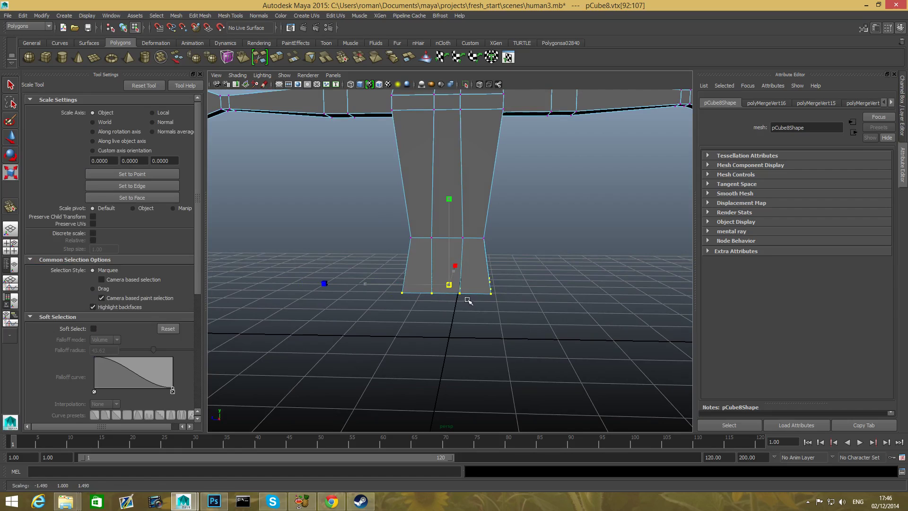
pyautogui.press('w')
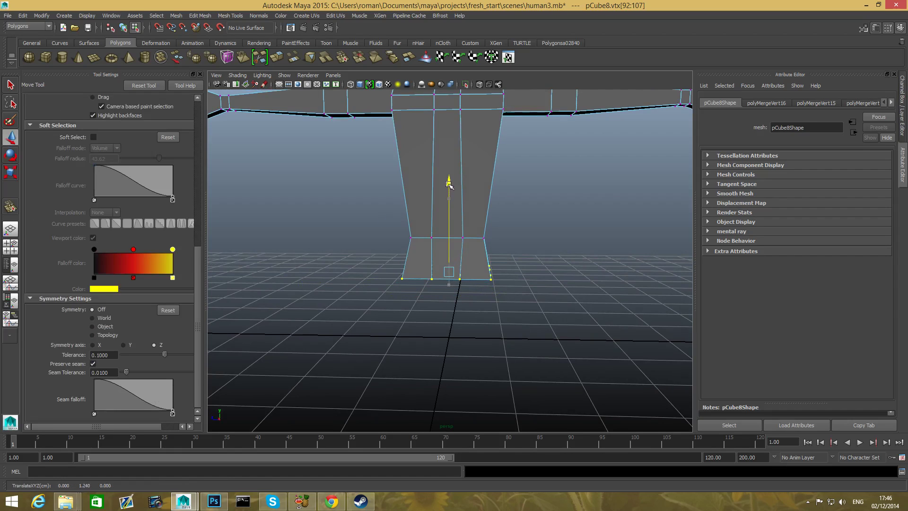
pyautogui.keyDown('alt'); pyautogui.moveTo(450, 180); pyautogui.dragTo(497, 299); pyautogui.keyUp('alt')
# Select only the bottom faces of the lower block, extrude them and move the extrusion straight down
pyautogui.press('r')
pyautogui.moveTo(473, 229); pyautogui.dragTo(478, 251, button='right')
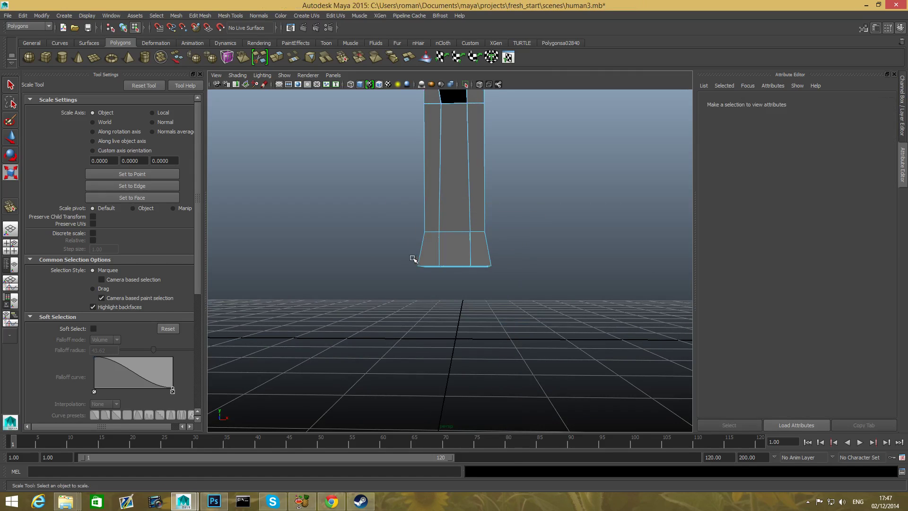
pyautogui.moveTo(529, 289); pyautogui.dragTo(529, 289)
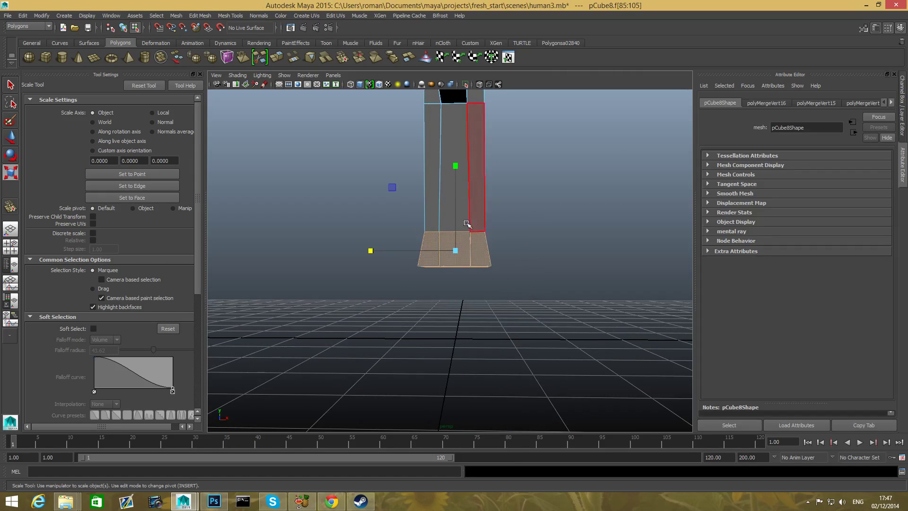
pyautogui.moveTo(400, 213); pyautogui.dragTo(614, 246)
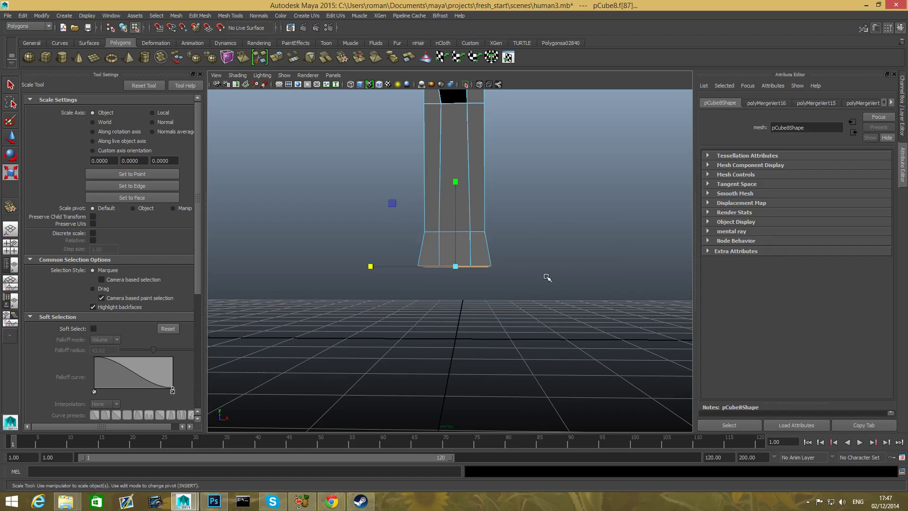
pyautogui.keyDown('alt'); pyautogui.moveTo(547, 278); pyautogui.dragTo(503, 284); pyautogui.keyUp('alt')
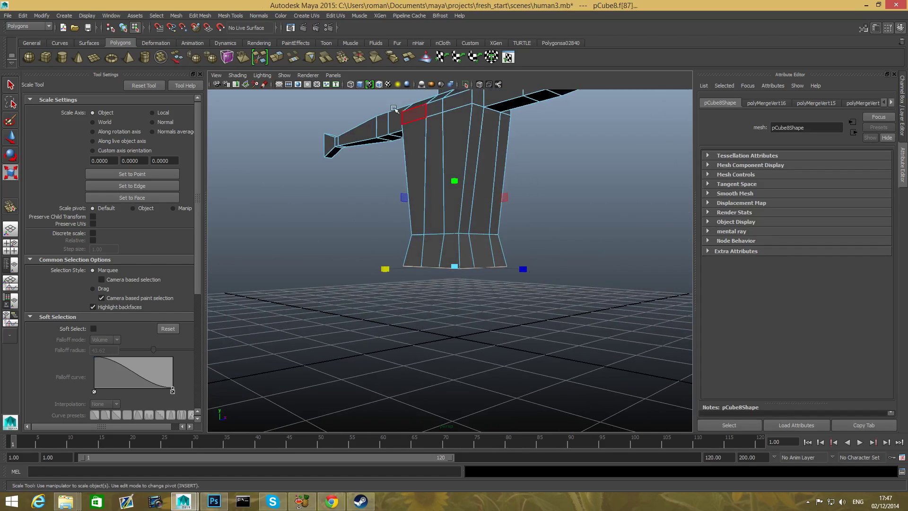
pyautogui.hotkey('ctrl', 'e')
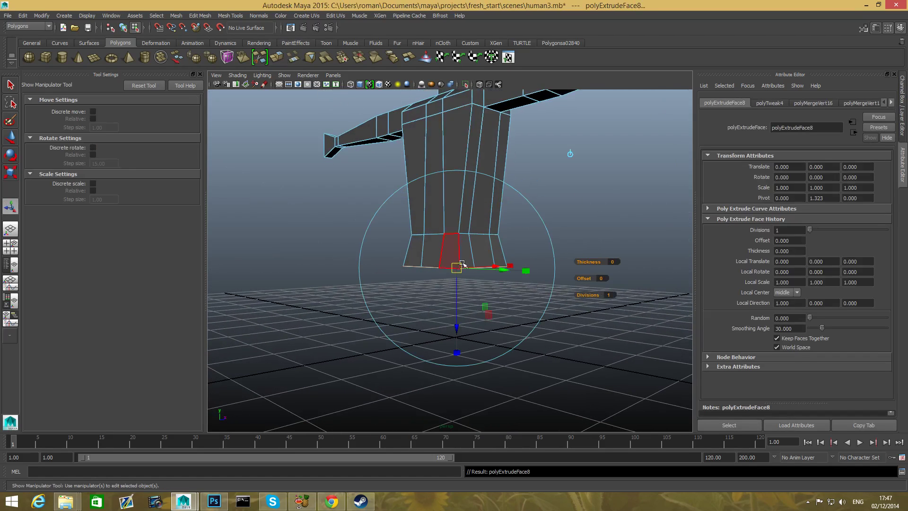
pyautogui.keyDown('alt'); pyautogui.moveTo(467, 323); pyautogui.dragTo(511, 308); pyautogui.keyUp('alt')
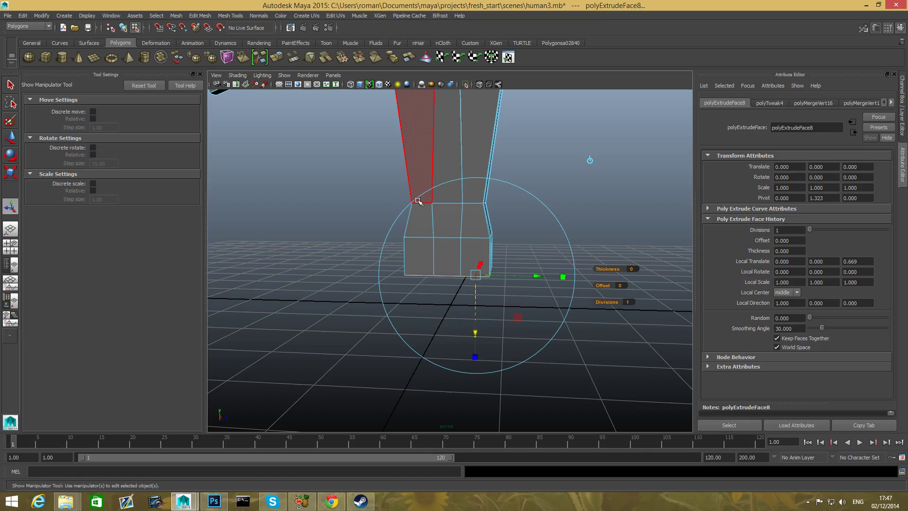
pyautogui.hotkey('ctrl', 'z')
pyautogui.press('w')
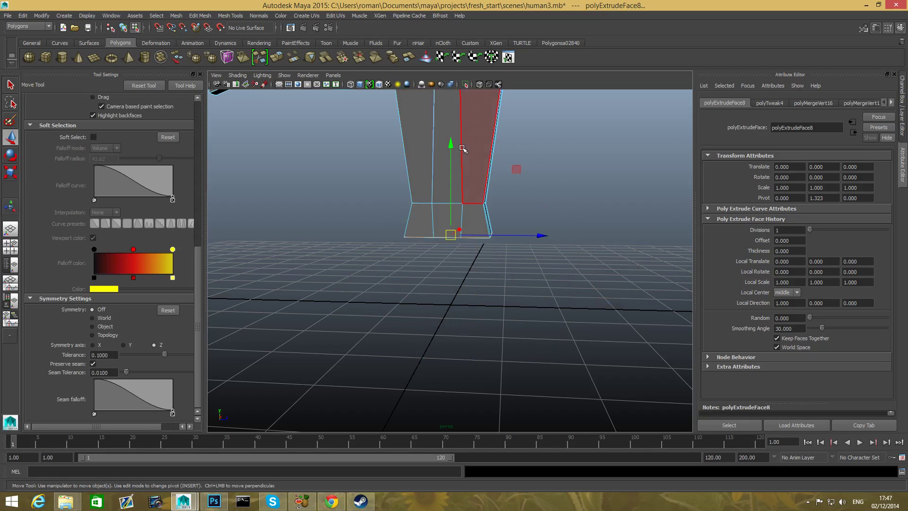
pyautogui.moveTo(451, 145); pyautogui.dragTo(445, 188)
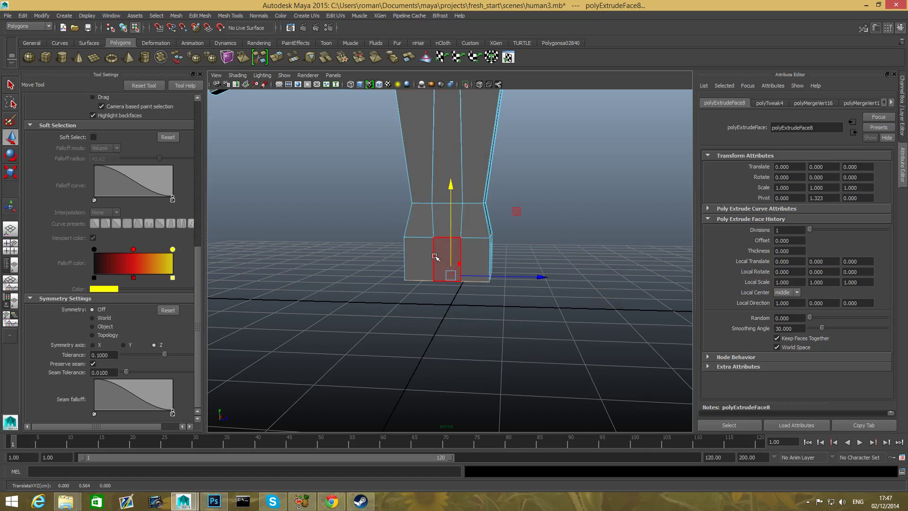
# Raise the extruded bottom faces slightly to shorten the new hip section
pyautogui.keyDown('alt'); pyautogui.moveTo(473, 284); pyautogui.dragTo(393, 307); pyautogui.keyUp('alt')
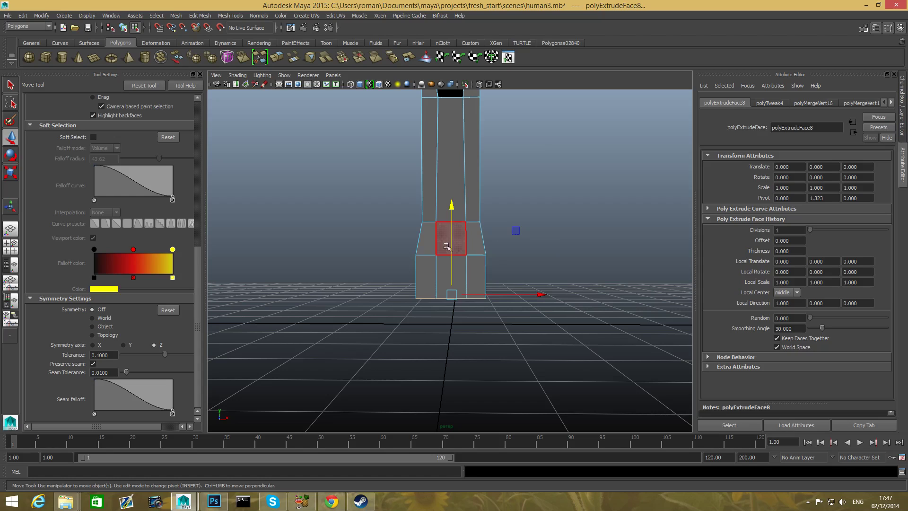
pyautogui.keyDown('alt'); pyautogui.moveTo(472, 272); pyautogui.dragTo(472, 263, button='middle'); pyautogui.keyUp('alt')
pyautogui.keyDown('alt'); pyautogui.moveTo(478, 280); pyautogui.dragTo(511, 258); pyautogui.keyUp('alt')
pyautogui.keyDown('alt'); pyautogui.moveTo(510, 258); pyautogui.dragTo(509, 295, button='middle'); pyautogui.keyUp('alt')
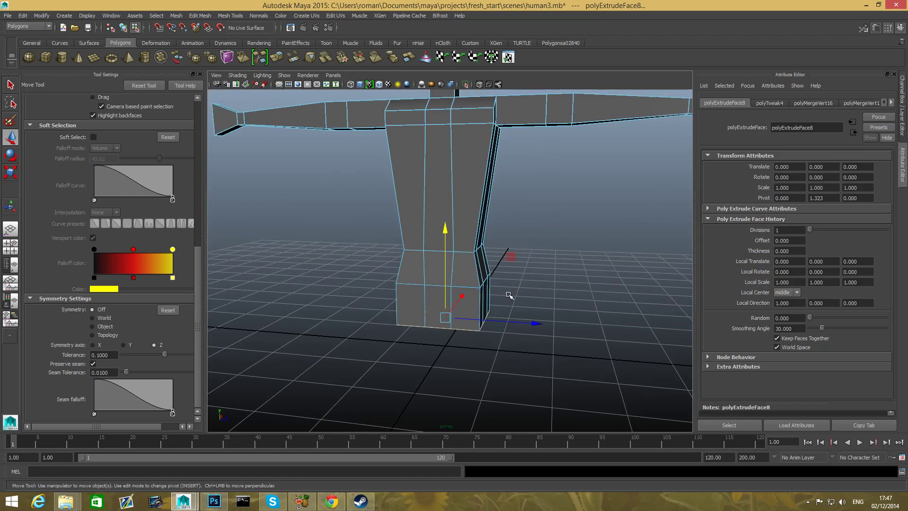
pyautogui.keyDown('alt'); pyautogui.moveTo(519, 289); pyautogui.dragTo(462, 285, button='right'); pyautogui.keyUp('alt')
pyautogui.keyDown('alt'); pyautogui.moveTo(462, 284); pyautogui.dragTo(461, 293, button='middle'); pyautogui.keyUp('alt')
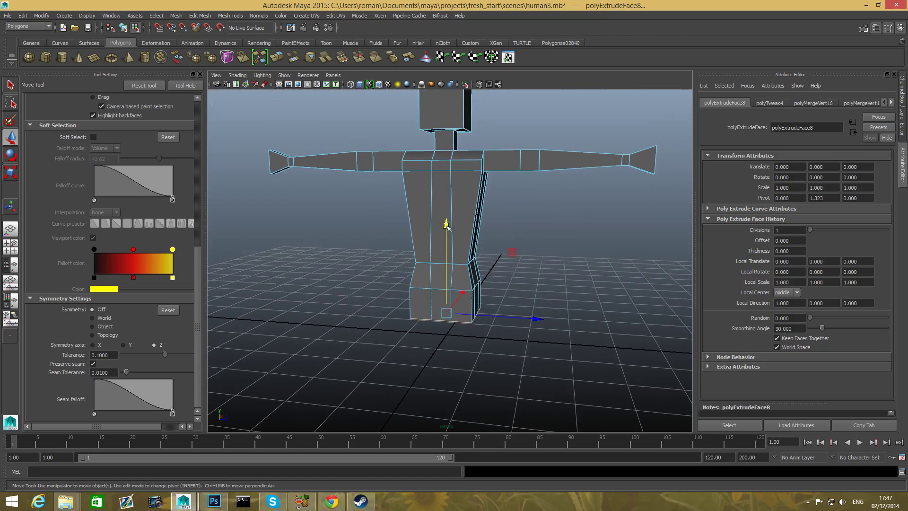
pyautogui.moveTo(447, 229); pyautogui.dragTo(447, 218)
# Select the middle vertices along the bottom of the hip section and move them down to shape the crotch
pyautogui.keyDown('alt'); pyautogui.moveTo(464, 327); pyautogui.dragTo(488, 308); pyautogui.keyUp('alt')
pyautogui.moveTo(466, 268); pyautogui.dragTo(431, 269, button='right')
pyautogui.keyDown('alt'); pyautogui.moveTo(445, 305); pyautogui.dragTo(446, 295, button='middle'); pyautogui.keyUp('alt')
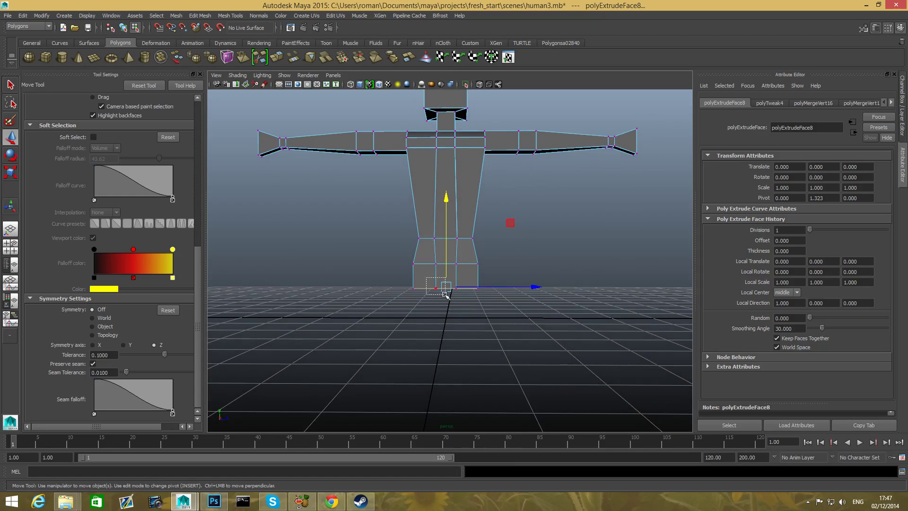
pyautogui.moveTo(466, 307); pyautogui.dragTo(465, 307)
pyautogui.keyDown('alt'); pyautogui.moveTo(465, 307); pyautogui.dragTo(450, 215, button='middle'); pyautogui.keyUp('alt')
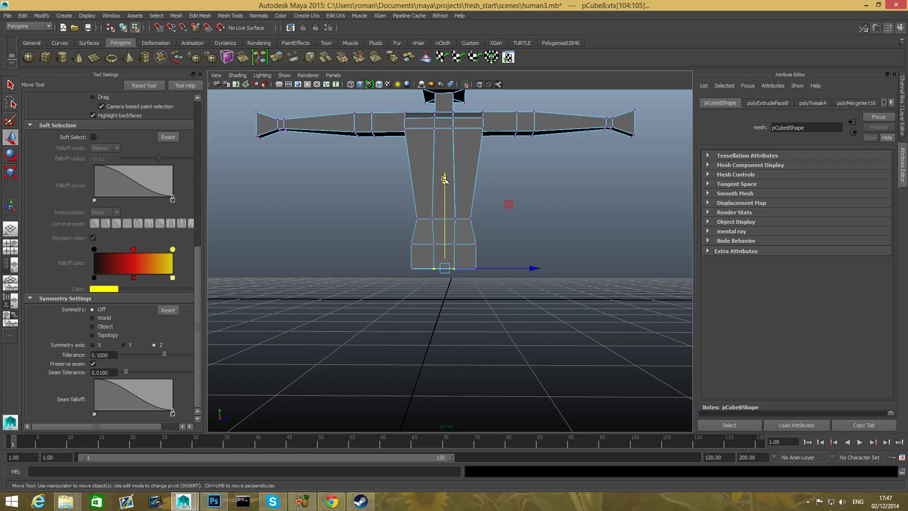
pyautogui.moveTo(444, 179); pyautogui.dragTo(520, 279)
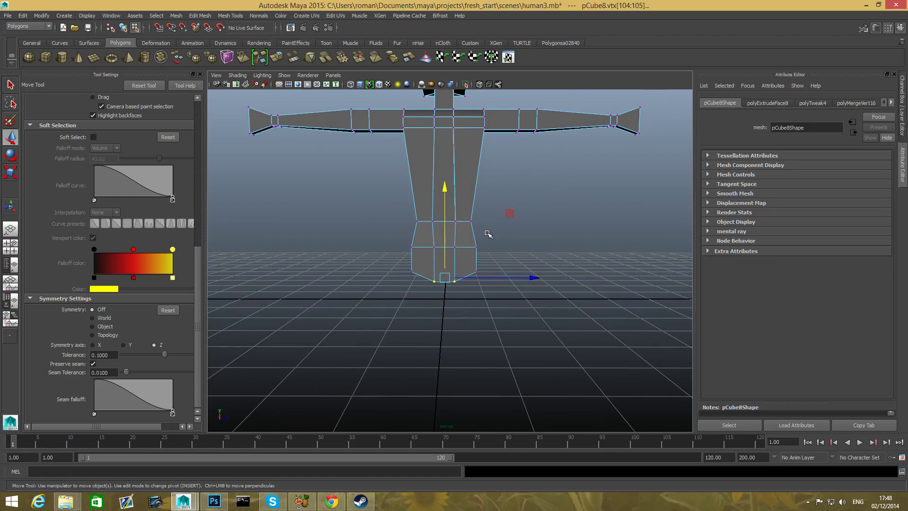
# Select the outer vertices on both sides of the hip section's upper edge and scale them slightly outward horizontally
pyautogui.moveTo(467, 261); pyautogui.dragTo(467, 263)
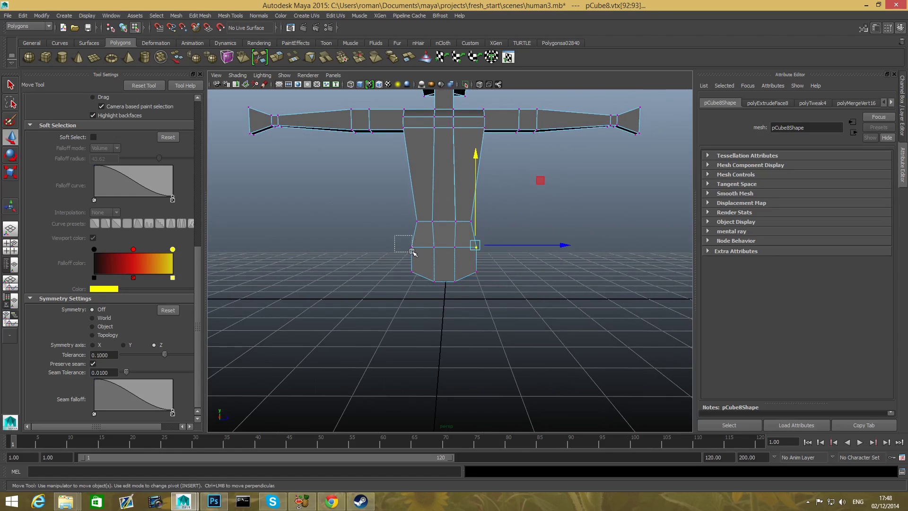
pyautogui.keyDown('shift'); pyautogui.moveTo(413, 252); pyautogui.dragTo(413, 252); pyautogui.keyUp('shift')
pyautogui.press('r')
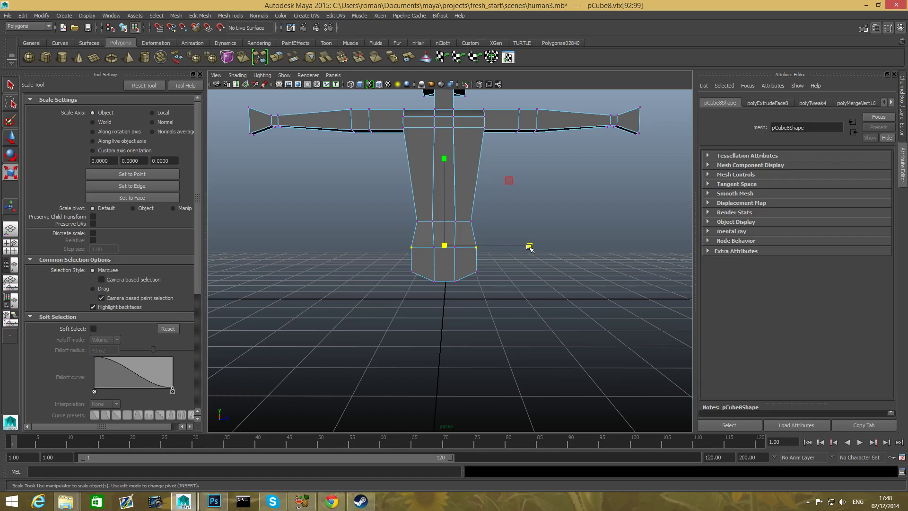
pyautogui.moveTo(529, 247); pyautogui.dragTo(531, 248)
pyautogui.scroll(-3, 495, 283)
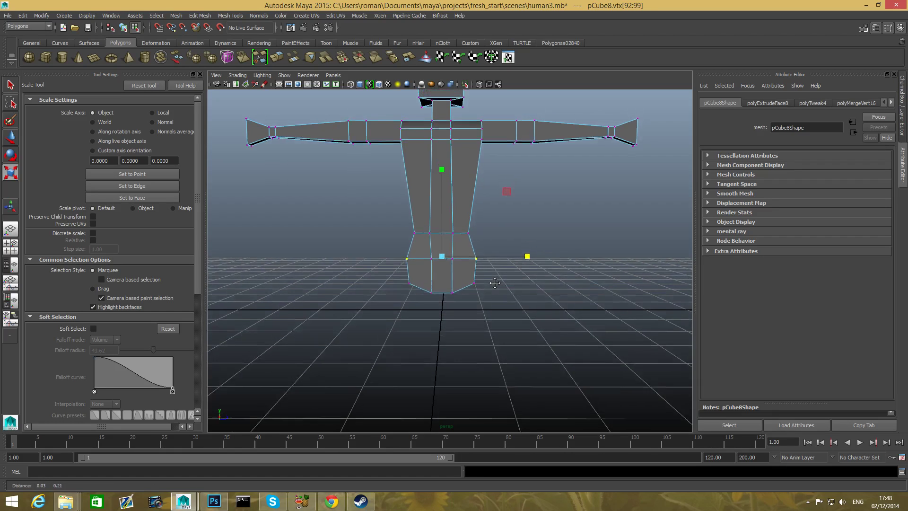
# Switch to object selection and move the whole body up by about 4.33 units above the grid
pyautogui.moveTo(495, 282)
pyautogui.keyDown('alt'); pyautogui.mouseDown()
pyautogui.moveTo(462, 310)
pyautogui.moveTo(417, 314)
pyautogui.moveTo(490, 296)
pyautogui.mouseUp(); pyautogui.keyUp('alt')
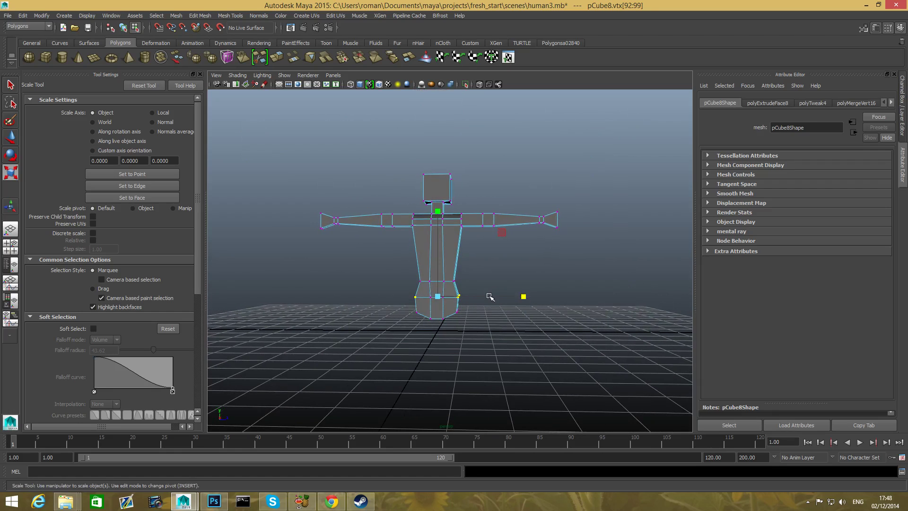
pyautogui.press('F8')
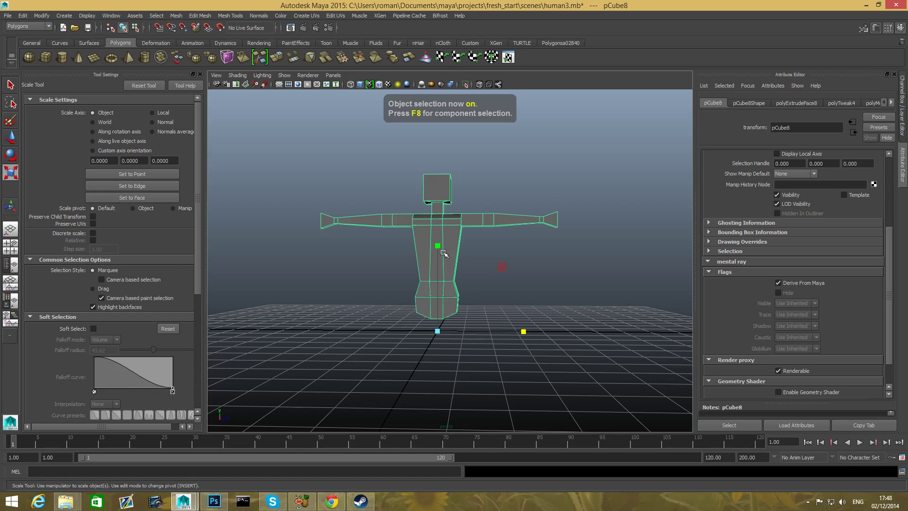
pyautogui.press('w')
pyautogui.moveTo(444, 246); pyautogui.dragTo(455, 132)
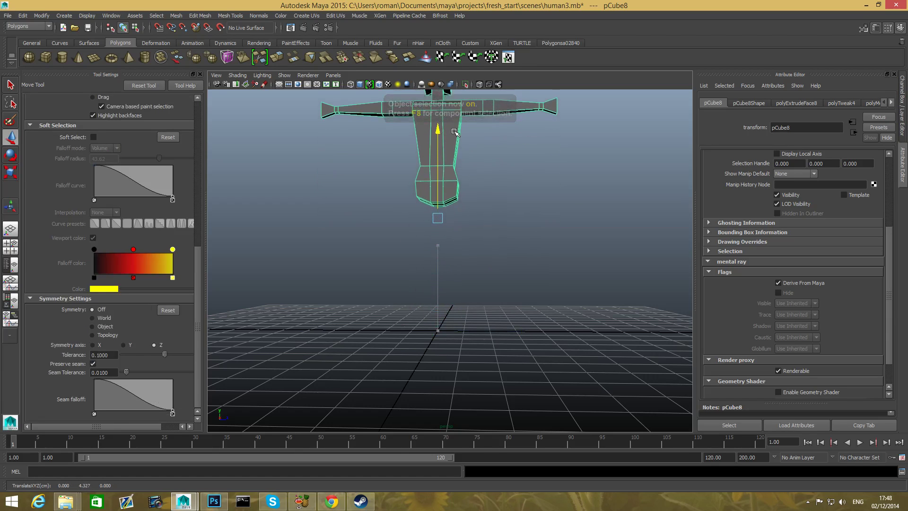
# Select the outer bottom faces on both sides of the crotch, extrude them and move them down to a height of about 2.59 as legs
pyautogui.keyDown('alt'); pyautogui.moveTo(462, 211); pyautogui.dragTo(433, 207); pyautogui.keyUp('alt')
pyautogui.keyDown('alt'); pyautogui.moveTo(430, 250); pyautogui.dragTo(516, 337, button='right'); pyautogui.keyUp('alt')
pyautogui.keyDown('alt'); pyautogui.moveTo(517, 336); pyautogui.dragTo(422, 268); pyautogui.keyUp('alt')
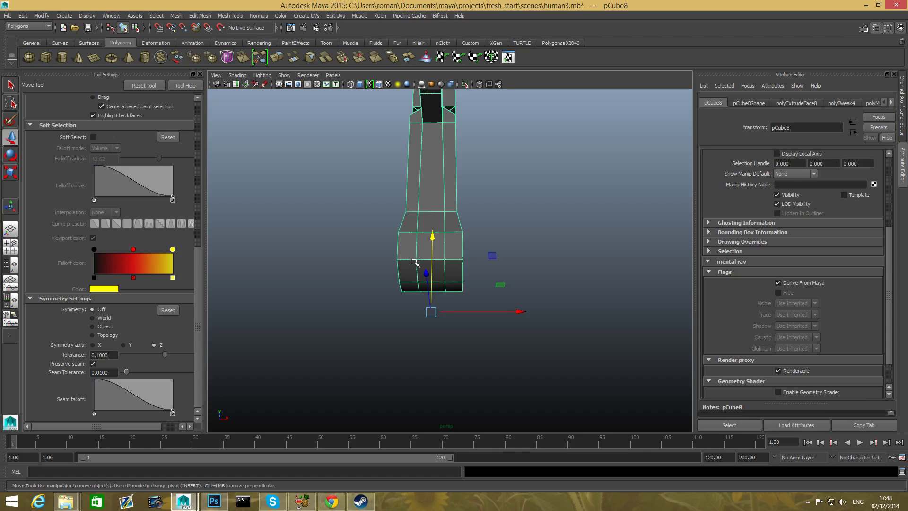
pyautogui.rightClick(417, 238)
pyautogui.moveTo(418, 254); pyautogui.dragTo(418, 258, button='right')
pyautogui.keyDown('alt'); pyautogui.moveTo(440, 286); pyautogui.dragTo(490, 286); pyautogui.keyUp('alt')
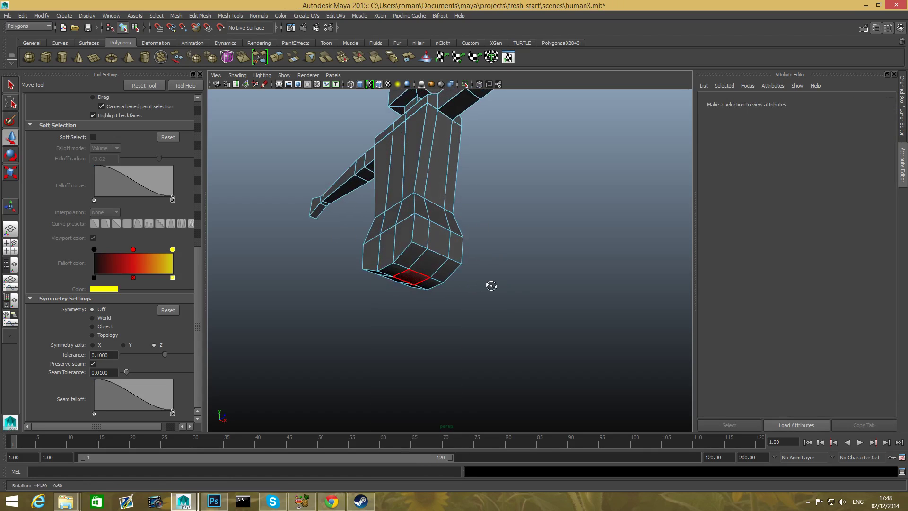
pyautogui.click(433, 262)
pyautogui.keyDown('alt'); pyautogui.moveTo(435, 289); pyautogui.dragTo(383, 259); pyautogui.keyUp('alt')
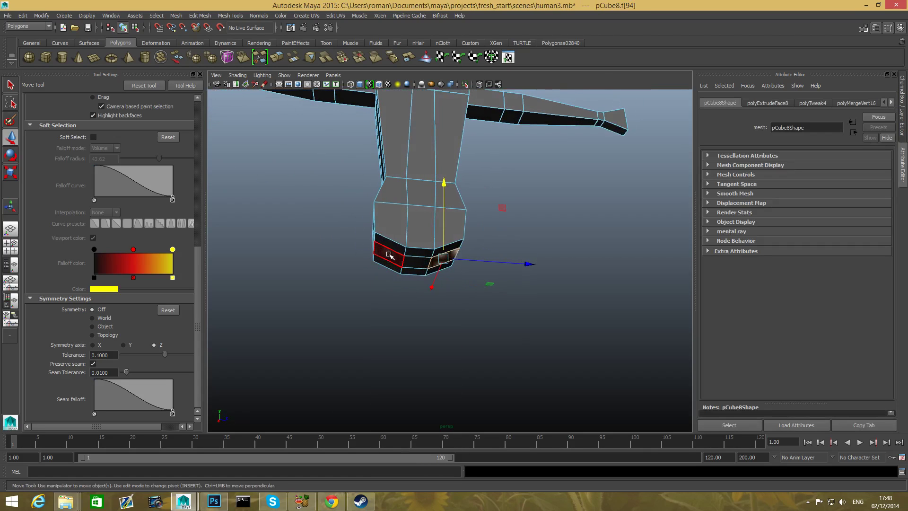
pyautogui.keyDown('alt'); pyautogui.moveTo(490, 314); pyautogui.dragTo(454, 312); pyautogui.keyUp('alt')
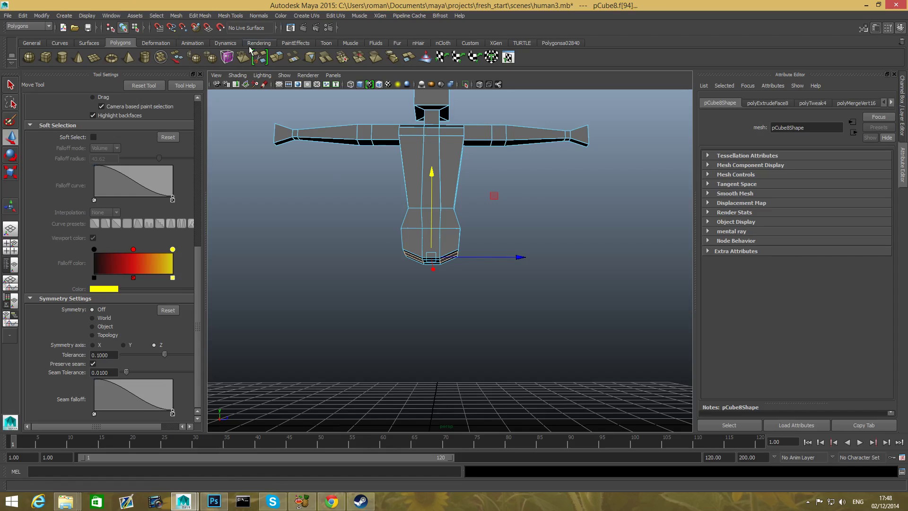
pyautogui.click(278, 61)
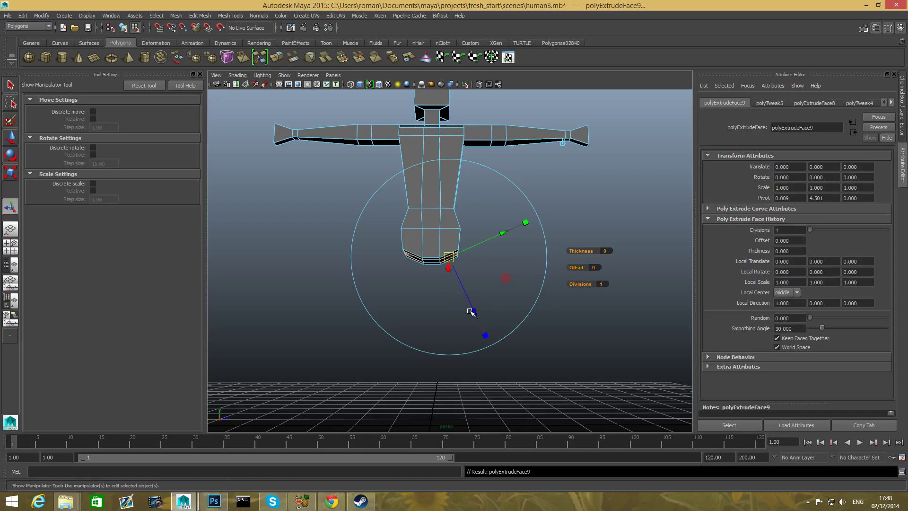
pyautogui.press('w')
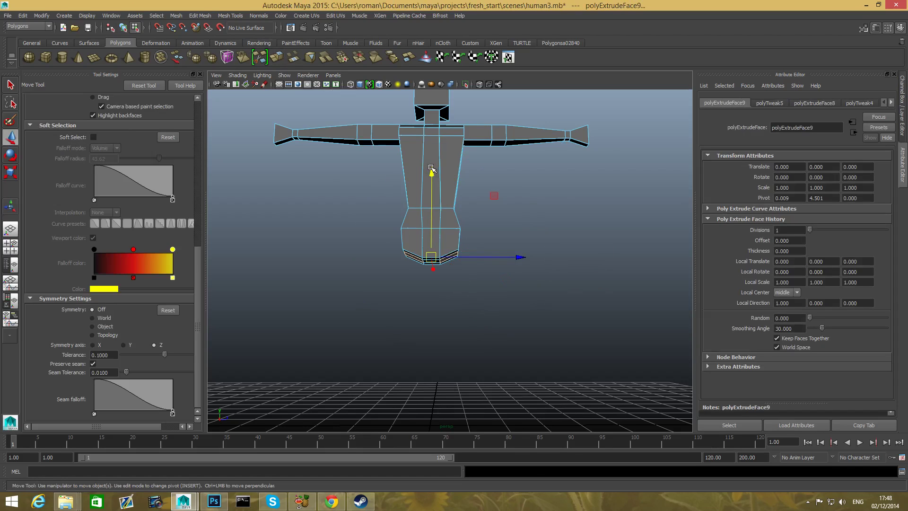
pyautogui.moveTo(431, 171); pyautogui.dragTo(417, 236)
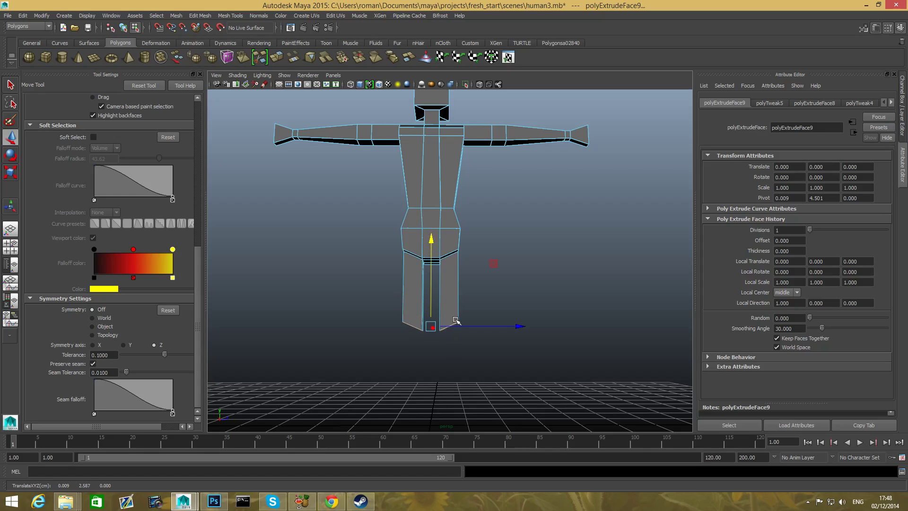
# Flatten the bottom ends of both legs by scaling their faces vertically to about 0
pyautogui.keyDown('alt'); pyautogui.moveTo(456, 320); pyautogui.dragTo(455, 273, button='middle'); pyautogui.keyUp('alt')
pyautogui.keyDown('alt'); pyautogui.moveTo(454, 273); pyautogui.dragTo(475, 296, button='right'); pyautogui.keyUp('alt')
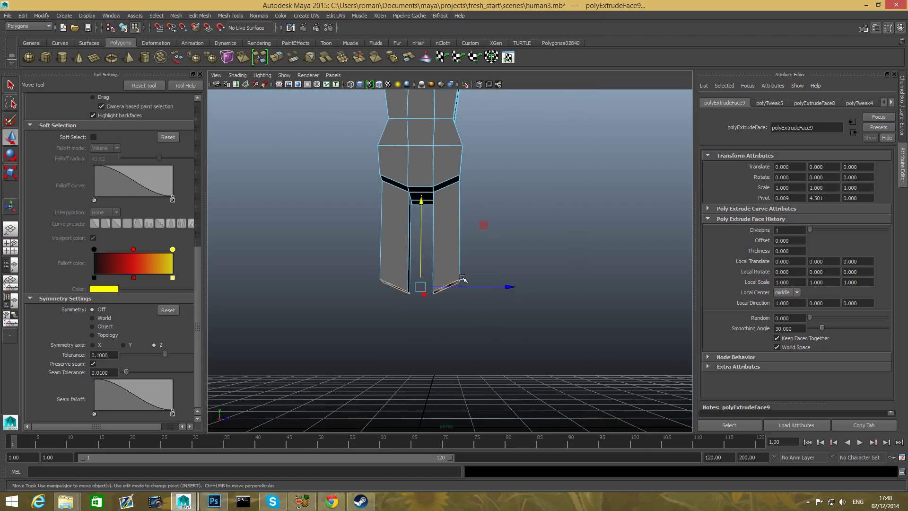
pyautogui.press('r')
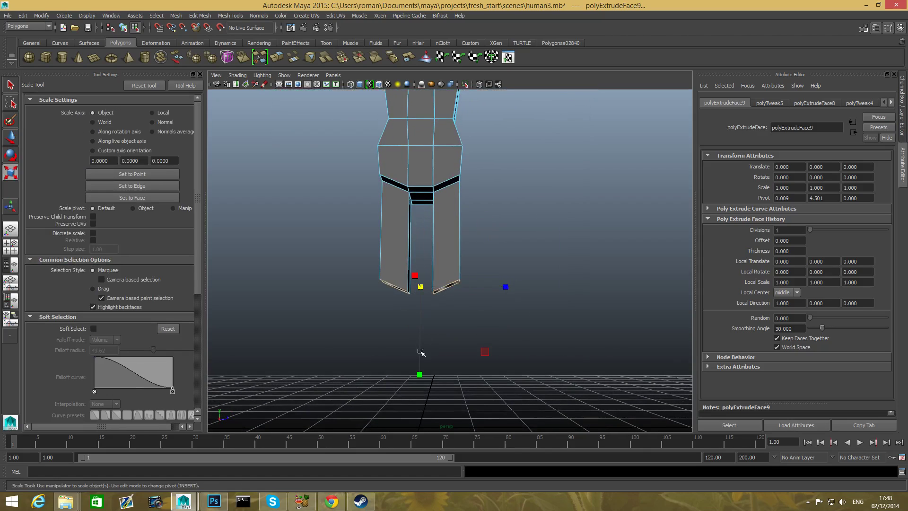
pyautogui.moveTo(419, 374); pyautogui.dragTo(425, 306)
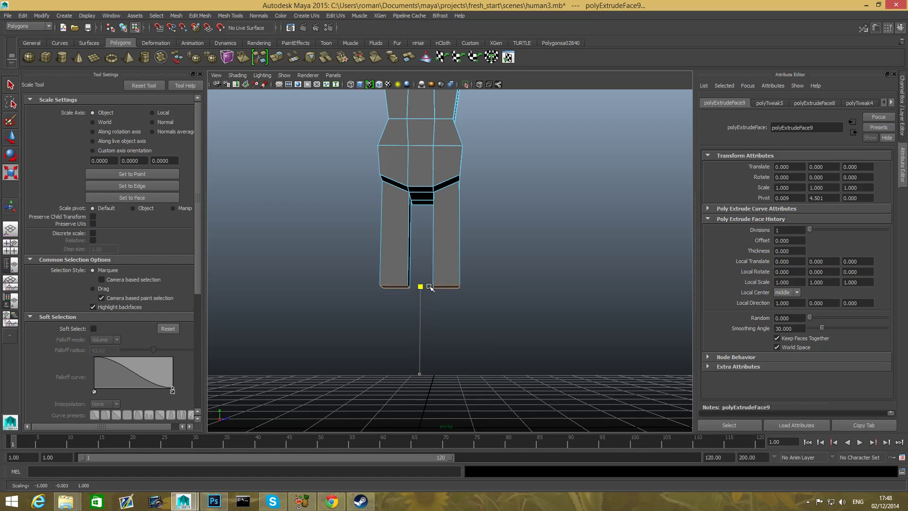
pyautogui.keyDown('alt'); pyautogui.moveTo(487, 321); pyautogui.dragTo(442, 272); pyautogui.keyUp('alt')
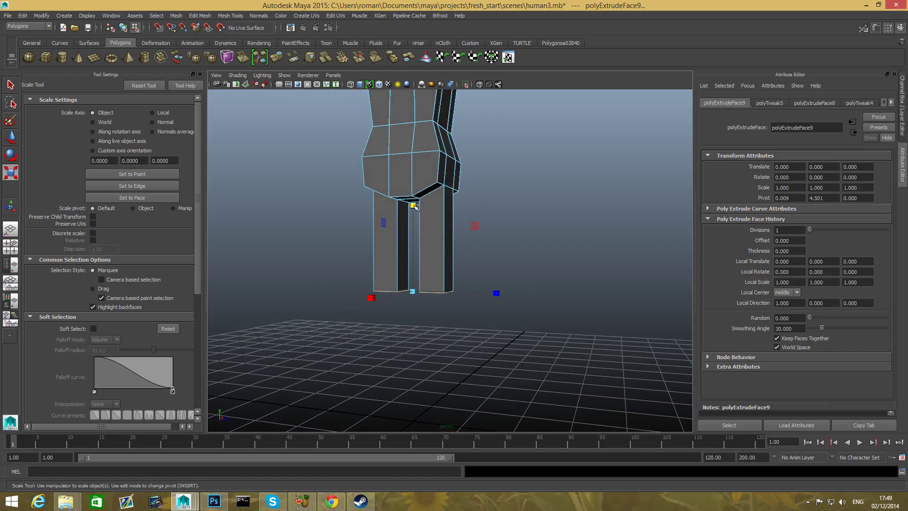
pyautogui.moveTo(412, 206); pyautogui.dragTo(407, 247)
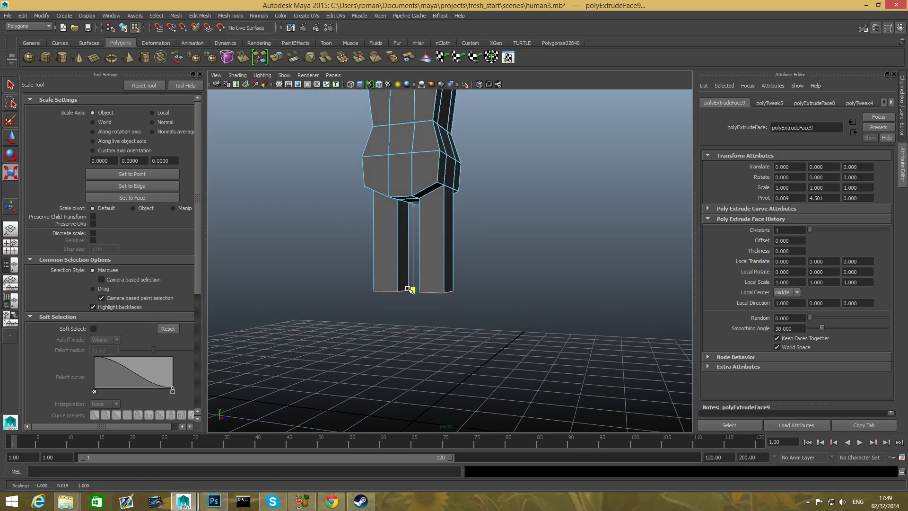
# Extrude the bottom faces of both legs downward by about 0.38 to add another leg segment
pyautogui.keyDown('alt'); pyautogui.moveTo(428, 344); pyautogui.dragTo(453, 322); pyautogui.keyUp('alt')
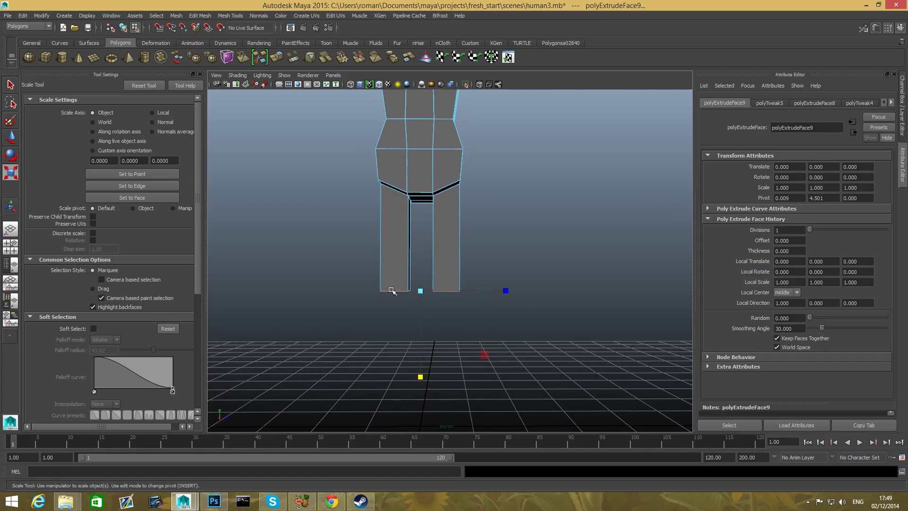
pyautogui.keyDown('alt'); pyautogui.moveTo(549, 309); pyautogui.dragTo(442, 297); pyautogui.keyUp('alt')
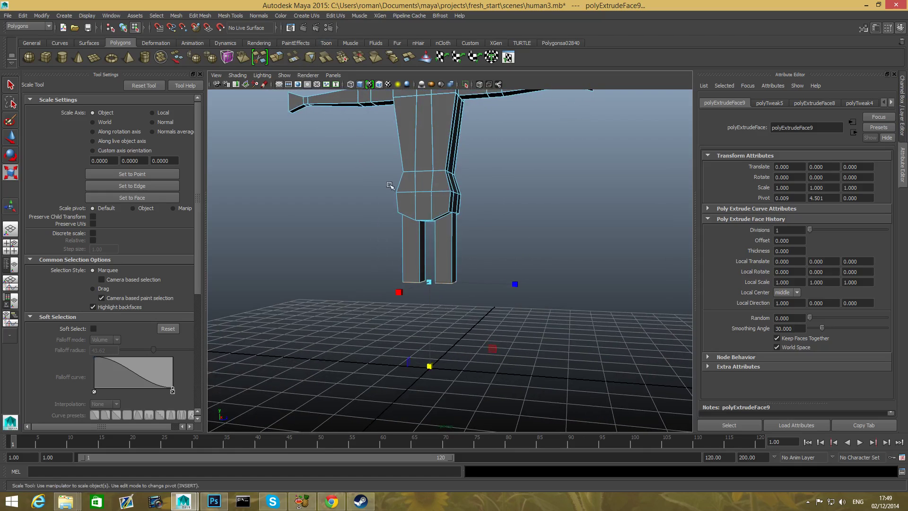
pyautogui.click(278, 57)
pyautogui.moveTo(447, 346); pyautogui.dragTo(448, 356)
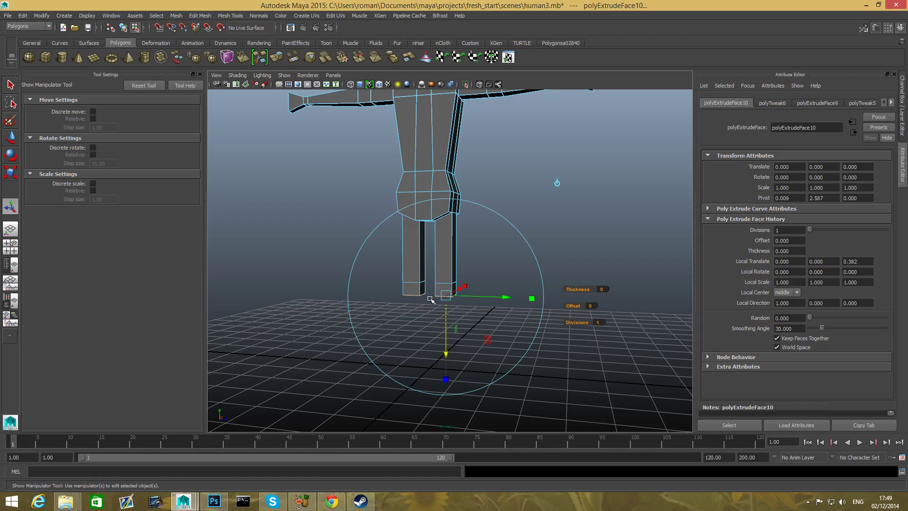
# Undo the last downward offset of the extruded leg ends and move them down to a height of about 2.23
pyautogui.hotkey('ctrl', 'z')
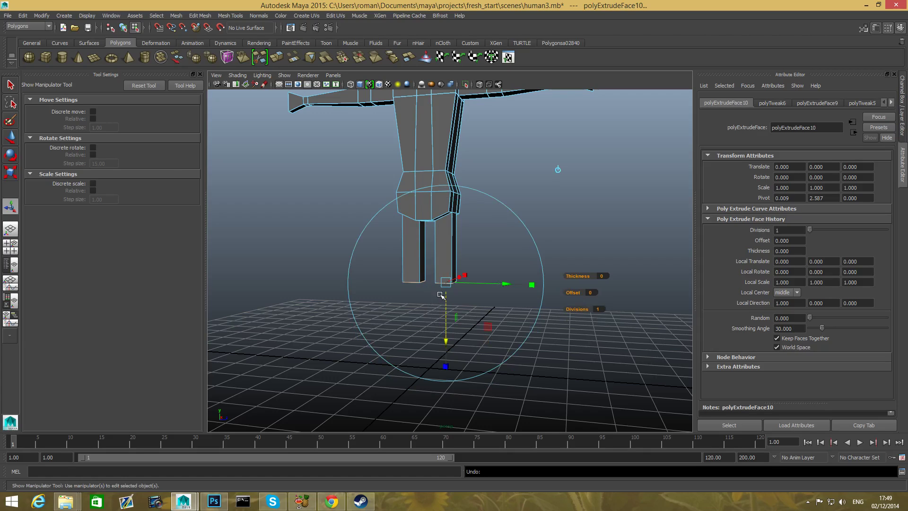
pyautogui.press('w')
pyautogui.moveTo(430, 193); pyautogui.dragTo(431, 204)
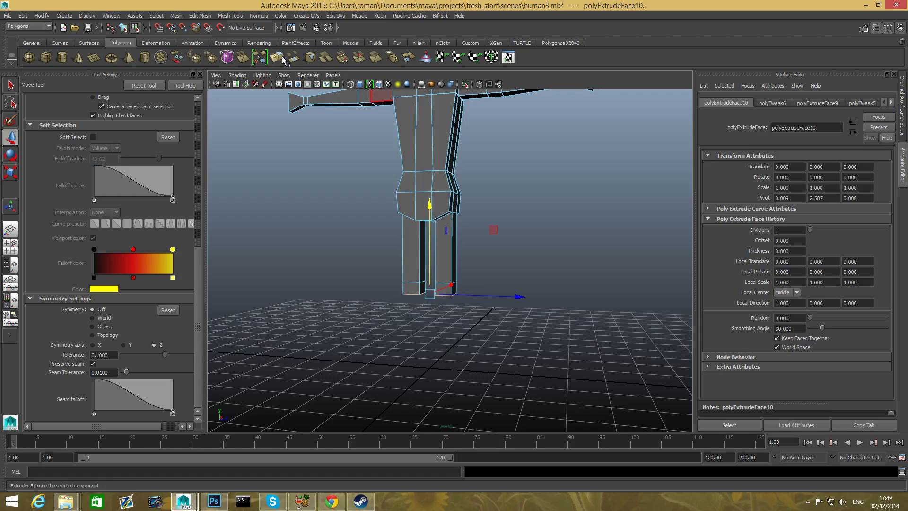
# Extrude both leg ends down by about 1.79 as lower legs and extrude them again by about 0.41 as foot blocks
pyautogui.hotkey('ctrl', 'e')
pyautogui.moveTo(447, 356); pyautogui.dragTo(451, 414)
pyautogui.keyDown('alt'); pyautogui.moveTo(563, 332); pyautogui.dragTo(468, 246); pyautogui.keyUp('alt')
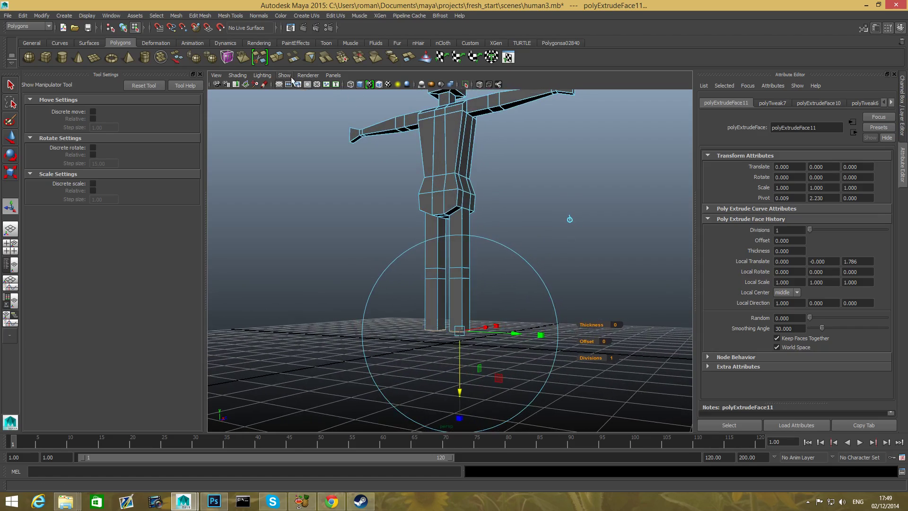
pyautogui.click(277, 58)
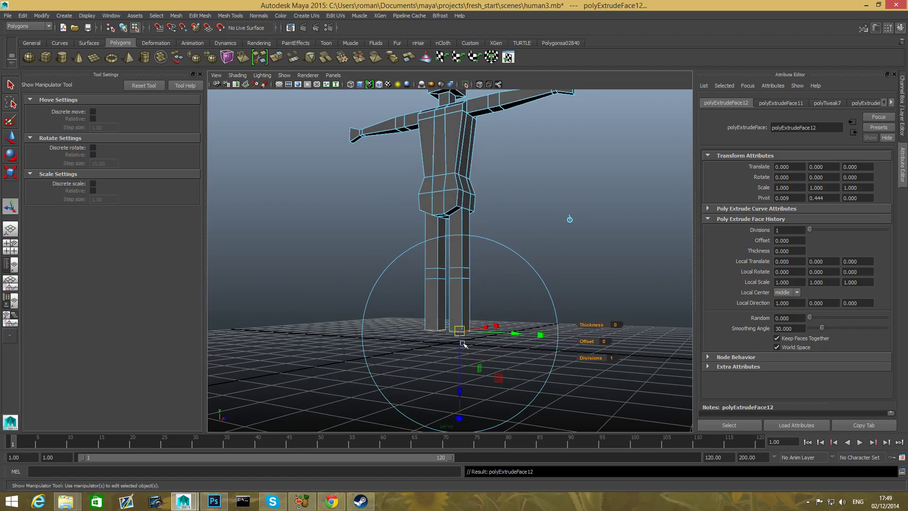
pyautogui.moveTo(459, 389); pyautogui.dragTo(402, 394)
# Switch to vertex selection, then pull the lower front hip vertices inward and raise them to a height of about 4.64
pyautogui.keyDown('alt'); pyautogui.moveTo(440, 400); pyautogui.dragTo(399, 314, button='right'); pyautogui.keyUp('alt')
pyautogui.keyDown('alt'); pyautogui.moveTo(399, 314); pyautogui.dragTo(357, 393, button='middle'); pyautogui.keyUp('alt')
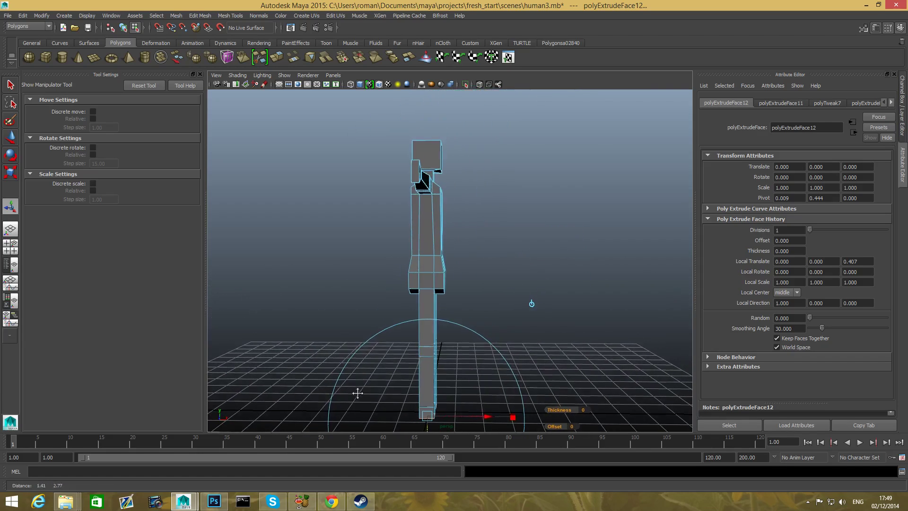
pyautogui.keyDown('alt'); pyautogui.moveTo(358, 393); pyautogui.dragTo(399, 399, button='right'); pyautogui.keyUp('alt')
pyautogui.keyDown('alt'); pyautogui.moveTo(399, 399); pyautogui.dragTo(424, 350, button='middle'); pyautogui.keyUp('alt')
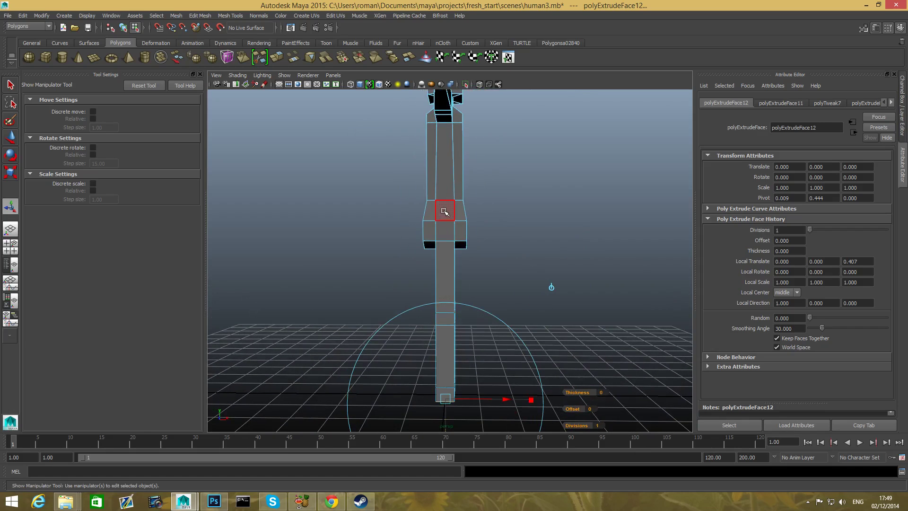
pyautogui.moveTo(444, 211); pyautogui.dragTo(407, 213, button='right')
pyautogui.keyDown('alt'); pyautogui.moveTo(414, 259); pyautogui.dragTo(448, 256); pyautogui.keyUp('alt')
pyautogui.press('w')
pyautogui.moveTo(508, 244); pyautogui.dragTo(516, 245)
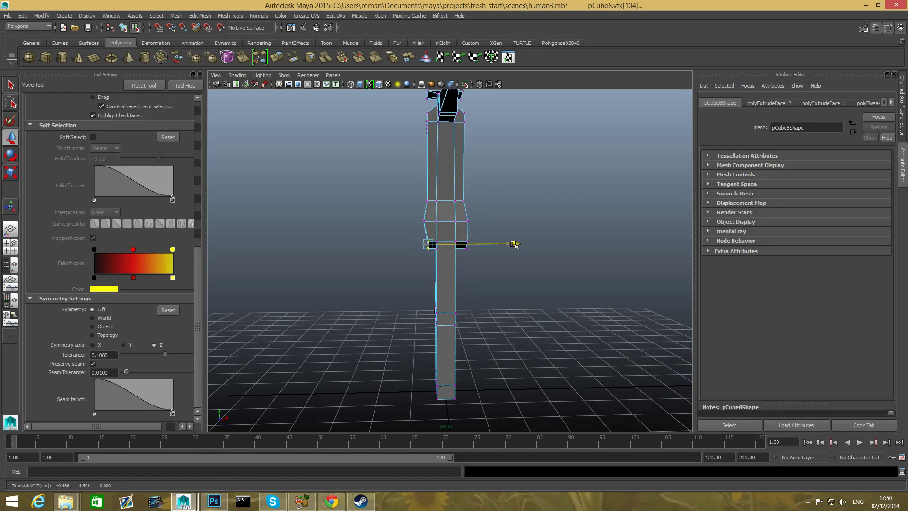
pyautogui.moveTo(426, 157); pyautogui.dragTo(429, 157)
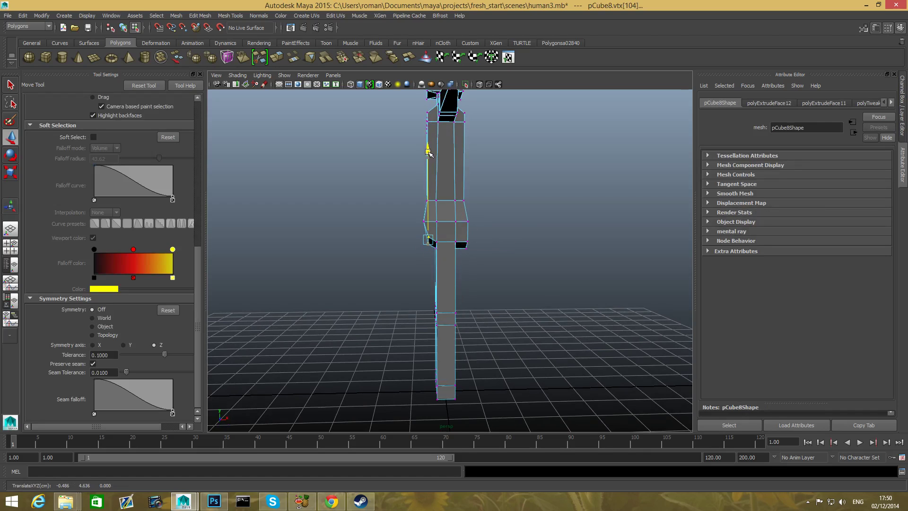
# Select the lower back hip vertices and raise them to a height of about 4.71
pyautogui.moveTo(435, 216)
pyautogui.keyDown('alt'); pyautogui.mouseDown()
pyautogui.moveTo(534, 215)
pyautogui.moveTo(422, 215)
pyautogui.moveTo(434, 219)
pyautogui.mouseUp(); pyautogui.keyUp('alt')
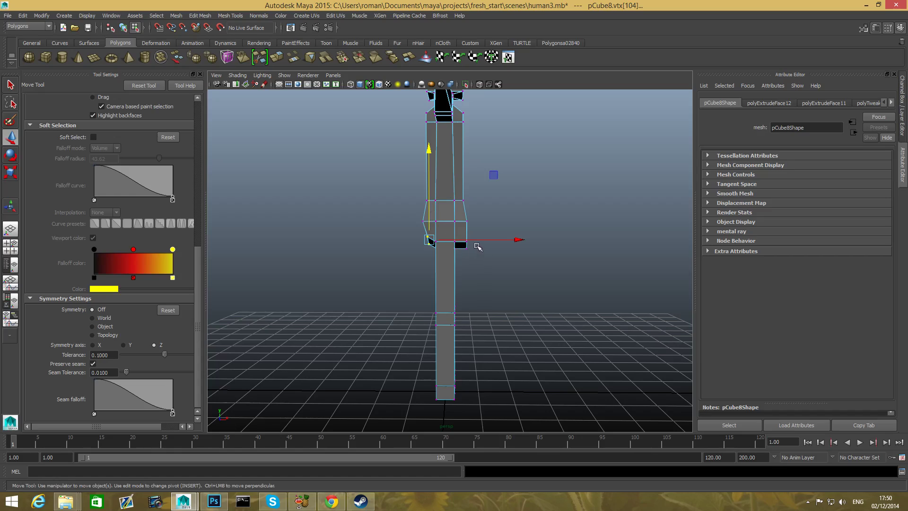
pyautogui.moveTo(461, 254); pyautogui.dragTo(459, 251)
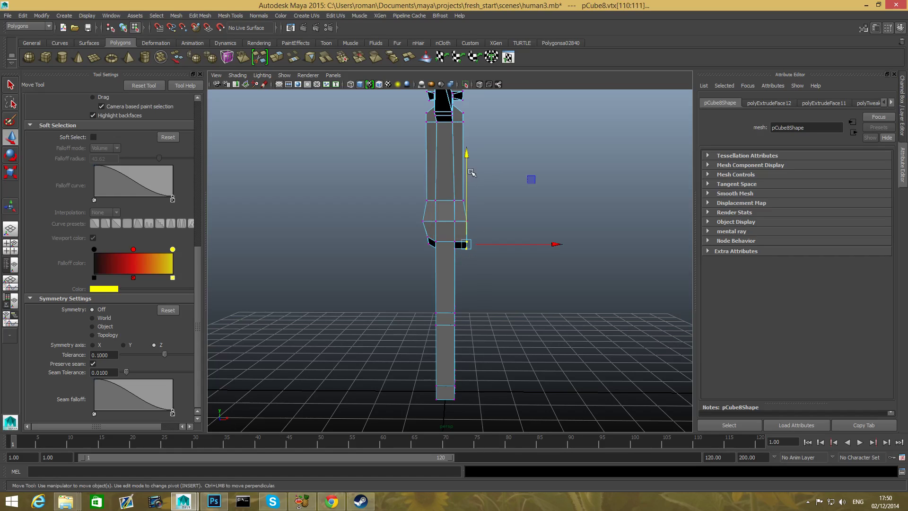
pyautogui.moveTo(468, 154); pyautogui.dragTo(467, 149)
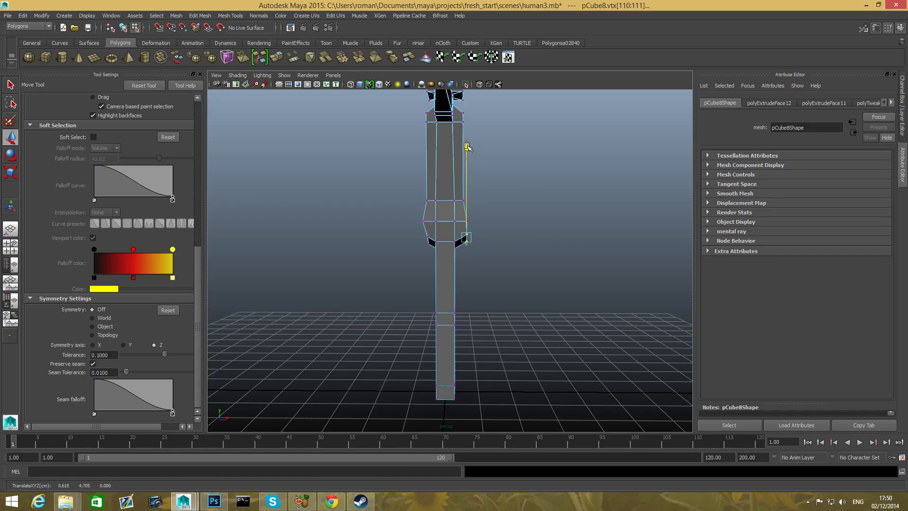
# Push the middle back hip vertices backward to about 0.71 and move the waist vertex row to a height of about 5.68
pyautogui.keyDown('alt'); pyautogui.moveTo(477, 189); pyautogui.dragTo(460, 242); pyautogui.keyUp('alt')
pyautogui.moveTo(548, 240); pyautogui.dragTo(552, 240)
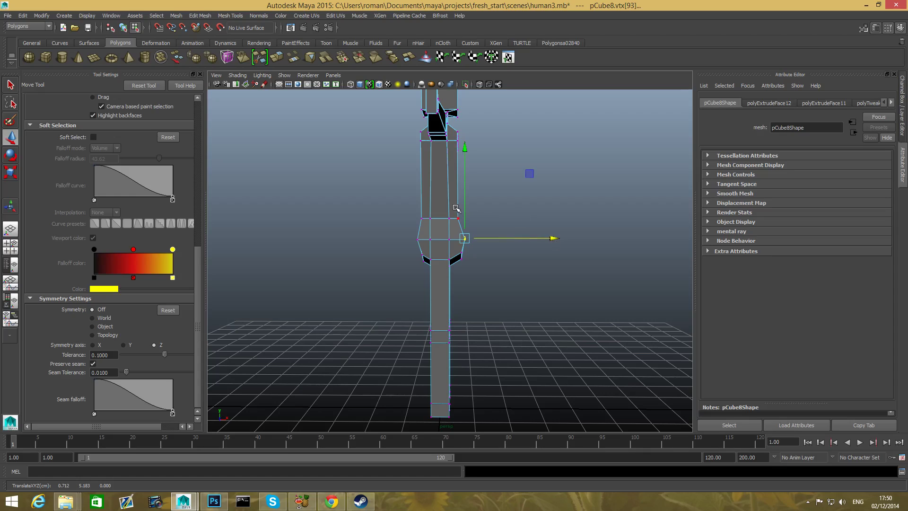
pyautogui.moveTo(406, 210); pyautogui.dragTo(488, 227)
pyautogui.moveTo(442, 131); pyautogui.dragTo(443, 134)
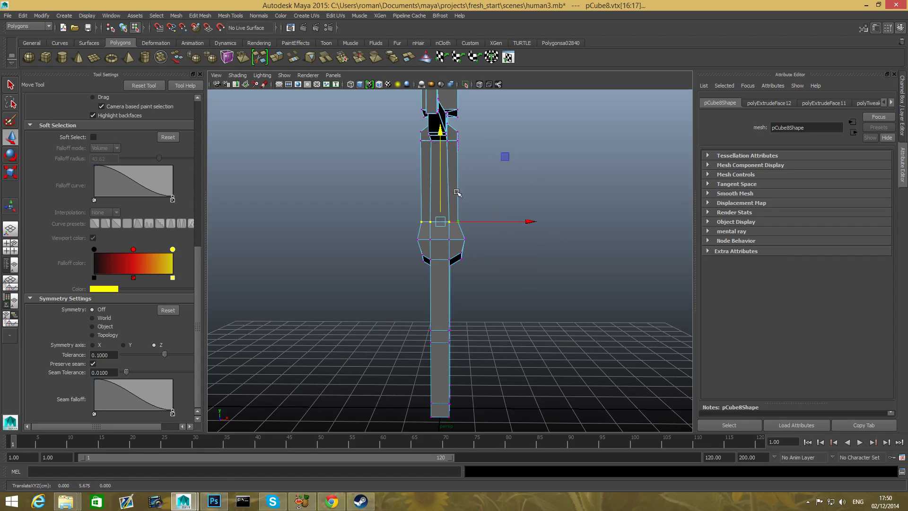
# Select the front faces of both foot blocks and extrude them forward by about 0.82 to form the feet
pyautogui.keyDown('alt'); pyautogui.moveTo(454, 256); pyautogui.dragTo(575, 256); pyautogui.keyUp('alt')
pyautogui.keyDown('alt'); pyautogui.moveTo(575, 256); pyautogui.dragTo(480, 266, button='right'); pyautogui.keyUp('alt')
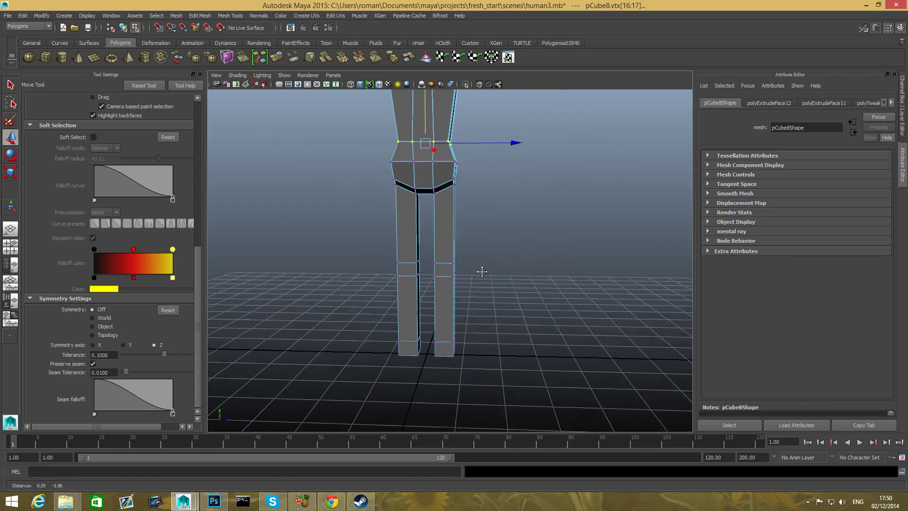
pyautogui.keyDown('alt'); pyautogui.moveTo(481, 266); pyautogui.dragTo(416, 345); pyautogui.keyUp('alt')
pyautogui.keyDown('alt'); pyautogui.moveTo(416, 345); pyautogui.dragTo(476, 300, button='middle'); pyautogui.keyUp('alt')
pyautogui.moveTo(475, 299); pyautogui.dragTo(473, 296, button='right')
pyautogui.click(463, 332)
pyautogui.keyDown('alt'); pyautogui.moveTo(454, 426); pyautogui.dragTo(422, 335); pyautogui.keyUp('alt')
pyautogui.keyDown('shift'); pyautogui.click(419, 320); pyautogui.keyUp('shift')
pyautogui.click(279, 58)
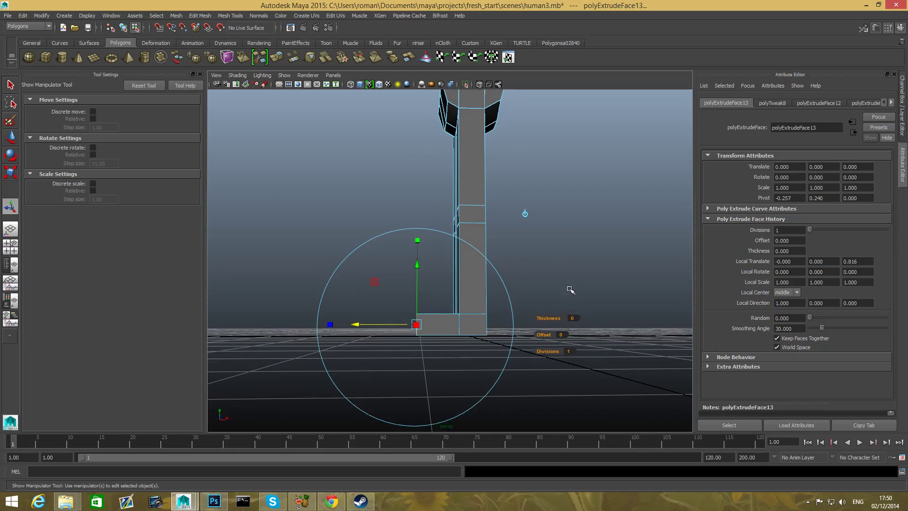
# Select the upper front vertices of both feet and move them down so the feet slope toward the toes
pyautogui.moveTo(438, 276); pyautogui.dragTo(405, 273, button='right')
pyautogui.moveTo(432, 322)
pyautogui.mouseDown()
pyautogui.moveTo(449, 339)
pyautogui.moveTo(397, 333)
pyautogui.moveTo(432, 249)
pyautogui.moveTo(423, 233)
pyautogui.moveTo(462, 284)
pyautogui.moveTo(537, 284)
pyautogui.moveTo(473, 321)
pyautogui.moveTo(372, 326)
pyautogui.moveTo(438, 315)
pyautogui.mouseUp()
pyautogui.press('w')
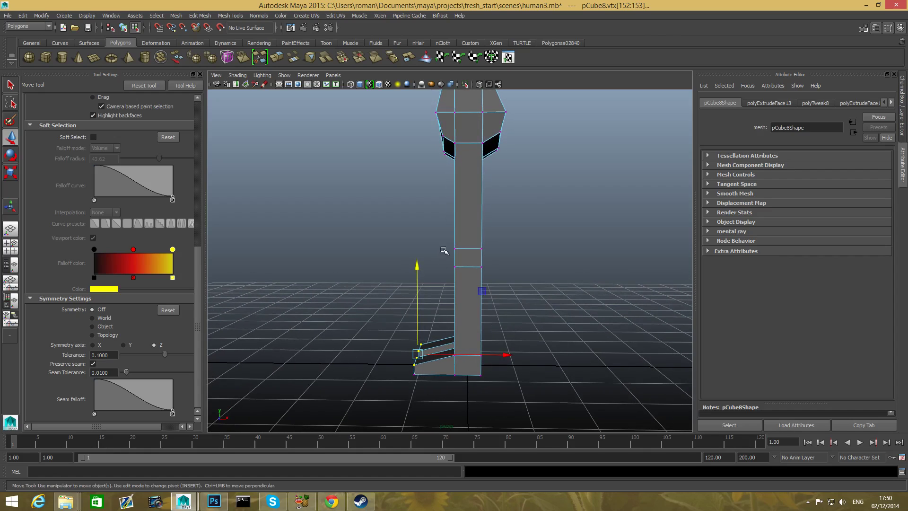
# Select the knee vertices of both legs, move them slightly forward and adjust their height
pyautogui.moveTo(492, 280); pyautogui.dragTo(492, 281)
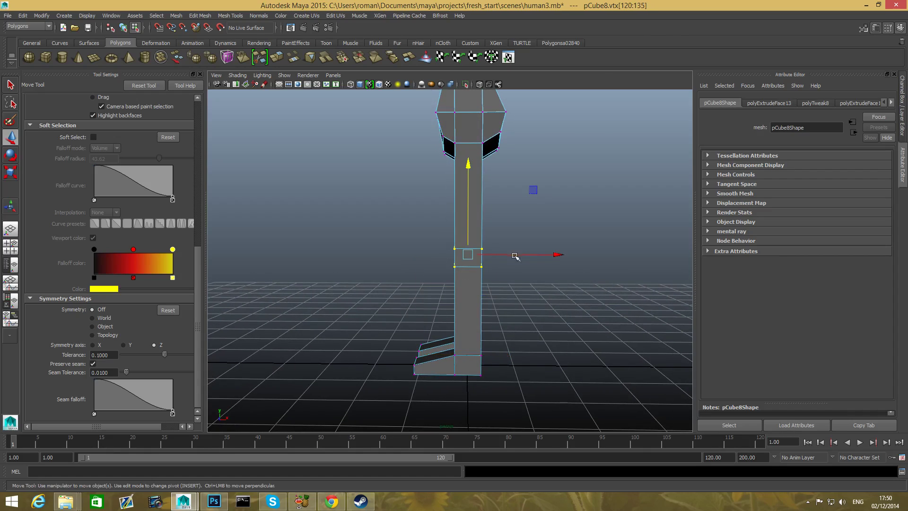
pyautogui.moveTo(559, 255); pyautogui.dragTo(419, 309)
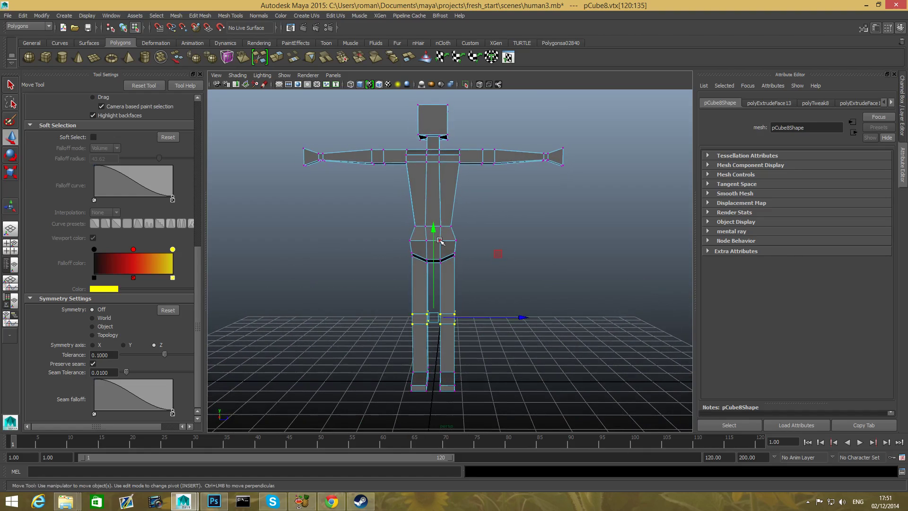
pyautogui.moveTo(434, 232); pyautogui.dragTo(498, 326)
# Select all waist and hip vertices and move them down to a height of about 4.93
pyautogui.scroll(-3, 506, 329)
pyautogui.keyDown('alt'); pyautogui.moveTo(464, 327); pyautogui.dragTo(445, 342, button='middle'); pyautogui.keyUp('alt')
pyautogui.keyDown('alt'); pyautogui.moveTo(444, 310); pyautogui.dragTo(463, 307, button='middle'); pyautogui.keyUp('alt')
pyautogui.keyDown('alt'); pyautogui.moveTo(465, 308); pyautogui.dragTo(493, 314, button='right'); pyautogui.keyUp('alt')
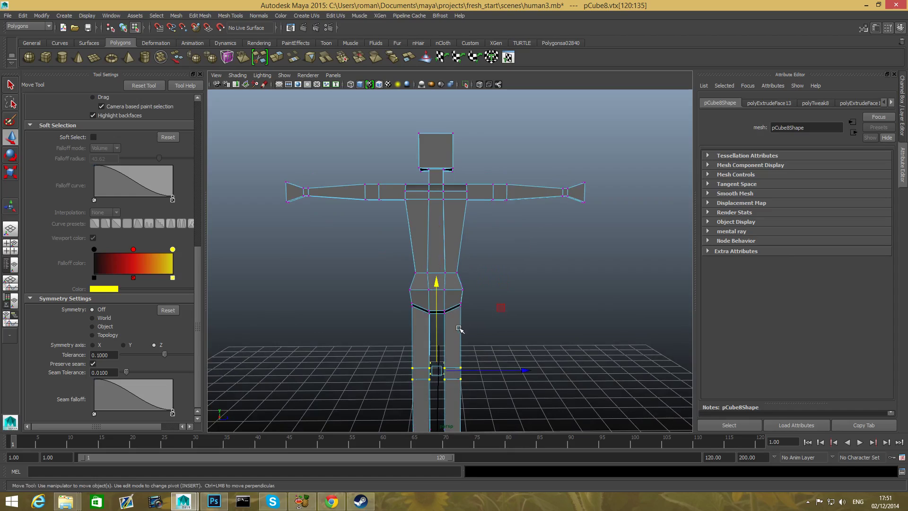
pyautogui.keyDown('alt'); pyautogui.moveTo(459, 329); pyautogui.dragTo(371, 325); pyautogui.keyUp('alt')
pyautogui.moveTo(370, 324)
pyautogui.keyDown('alt'); pyautogui.mouseDown(button='middle')
pyautogui.moveTo(377, 320)
pyautogui.moveTo(375, 330)
pyautogui.mouseUp(button='middle'); pyautogui.keyUp('alt')
pyautogui.keyDown('alt'); pyautogui.moveTo(374, 330); pyautogui.dragTo(367, 346); pyautogui.keyUp('alt')
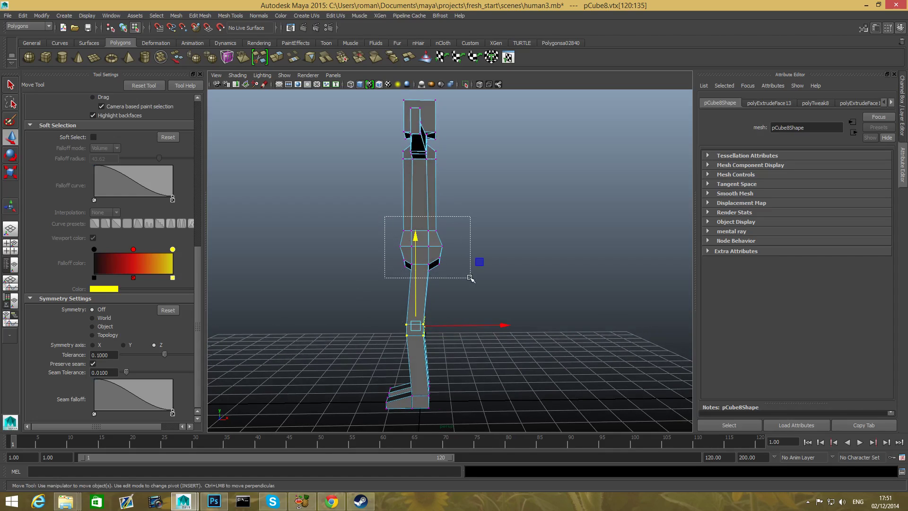
pyautogui.moveTo(470, 277); pyautogui.dragTo(471, 278)
pyautogui.moveTo(427, 165); pyautogui.dragTo(515, 205)
pyautogui.keyDown('alt'); pyautogui.moveTo(515, 207); pyautogui.dragTo(481, 214, button='right'); pyautogui.keyUp('alt')
pyautogui.moveTo(480, 214)
pyautogui.keyDown('alt'); pyautogui.mouseDown()
pyautogui.moveTo(367, 274)
pyautogui.moveTo(474, 231)
pyautogui.mouseUp(); pyautogui.keyUp('alt')
pyautogui.keyDown('shift'); pyautogui.moveTo(400, 268); pyautogui.dragTo(405, 272); pyautogui.keyUp('shift')
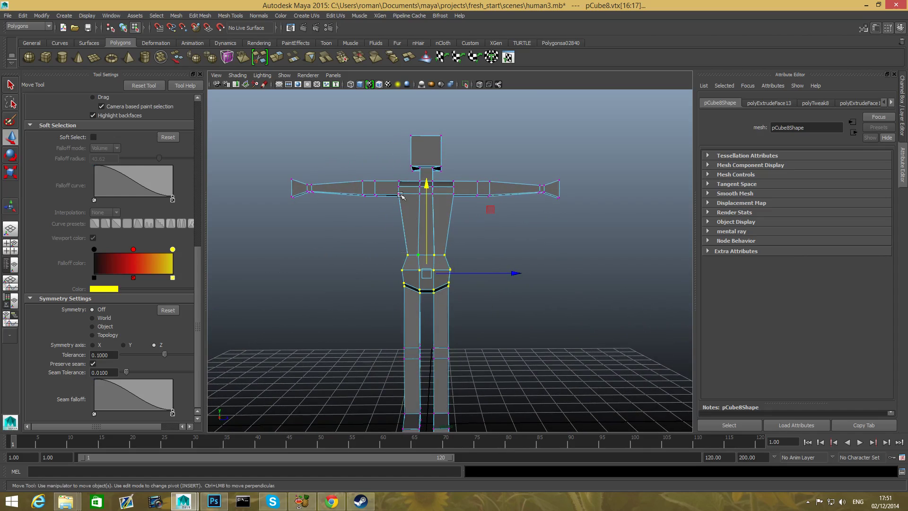
pyautogui.moveTo(429, 191); pyautogui.dragTo(424, 196)
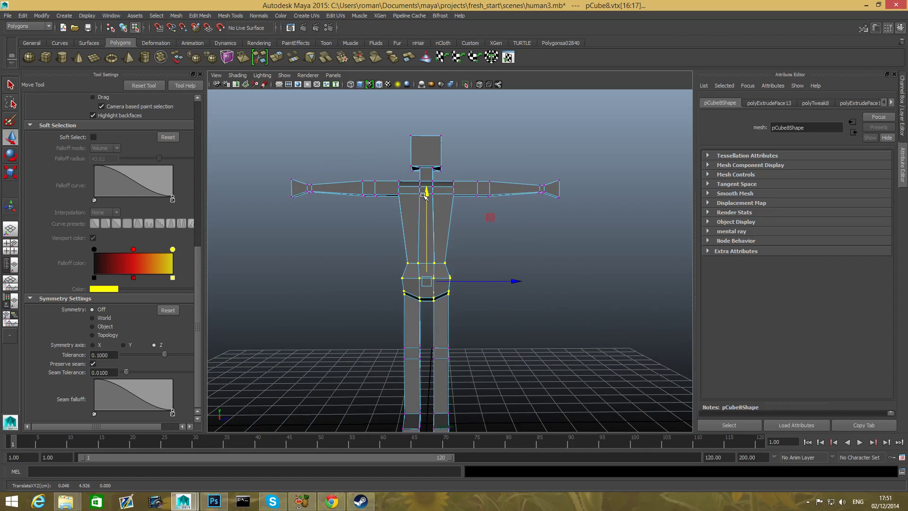
# Turn on Object symmetry, select the arm vertices from elbows to hands and move them outward to about 3.76 to lengthen both arms
pyautogui.keyDown('alt'); pyautogui.moveTo(466, 241); pyautogui.dragTo(399, 235); pyautogui.keyUp('alt')
pyautogui.keyDown('alt'); pyautogui.moveTo(399, 234); pyautogui.dragTo(468, 251, button='right'); pyautogui.keyUp('alt')
pyautogui.keyDown('alt'); pyautogui.moveTo(468, 250); pyautogui.dragTo(443, 308, button='middle'); pyautogui.keyUp('alt')
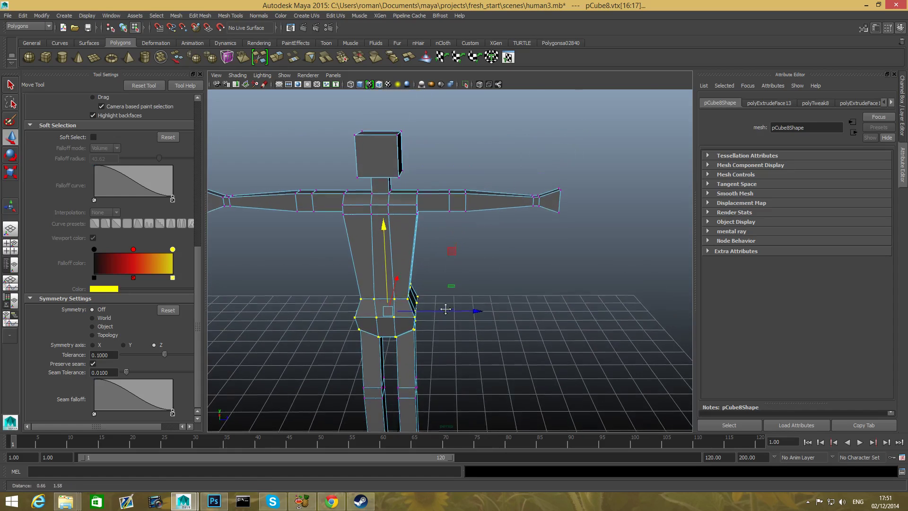
pyautogui.keyDown('alt'); pyautogui.moveTo(443, 294); pyautogui.dragTo(442, 288); pyautogui.keyUp('alt')
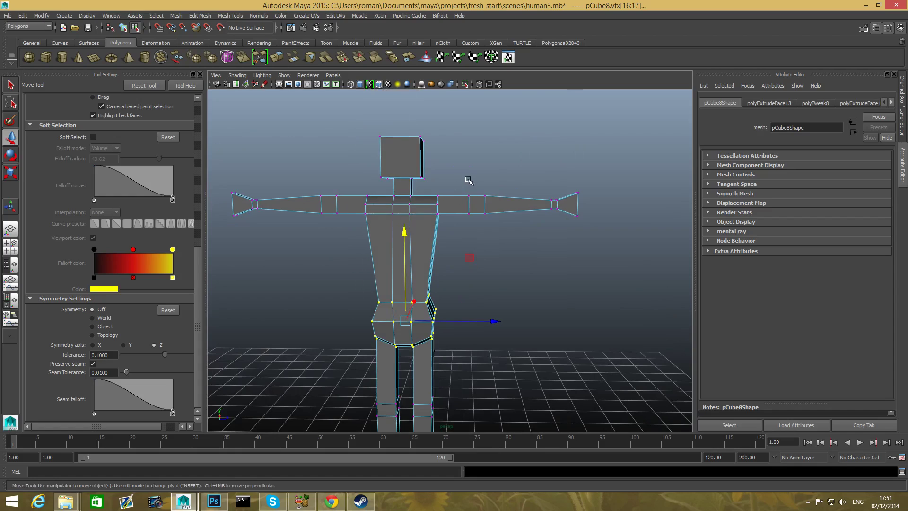
pyautogui.moveTo(565, 228); pyautogui.dragTo(610, 240)
pyautogui.keyDown('alt'); pyautogui.moveTo(461, 300); pyautogui.dragTo(481, 302, button='middle'); pyautogui.keyUp('alt')
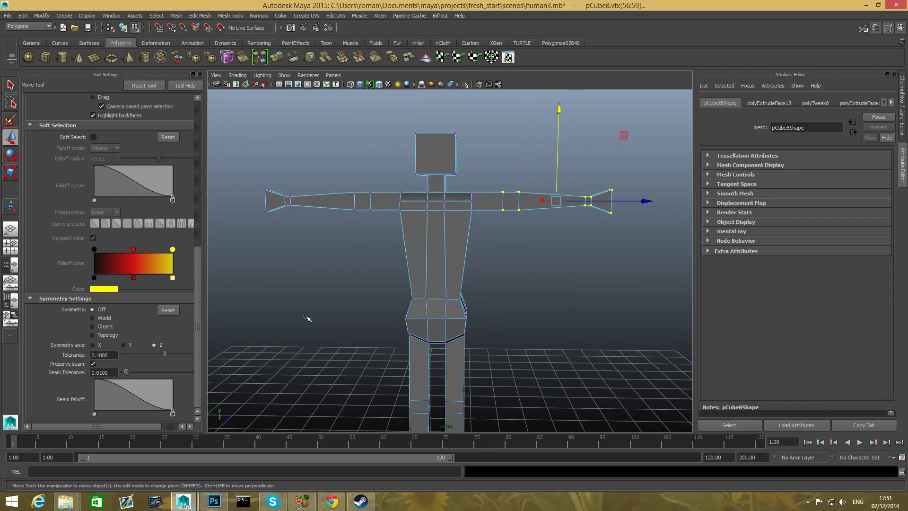
pyautogui.click(92, 326)
pyautogui.moveTo(496, 171); pyautogui.dragTo(660, 285)
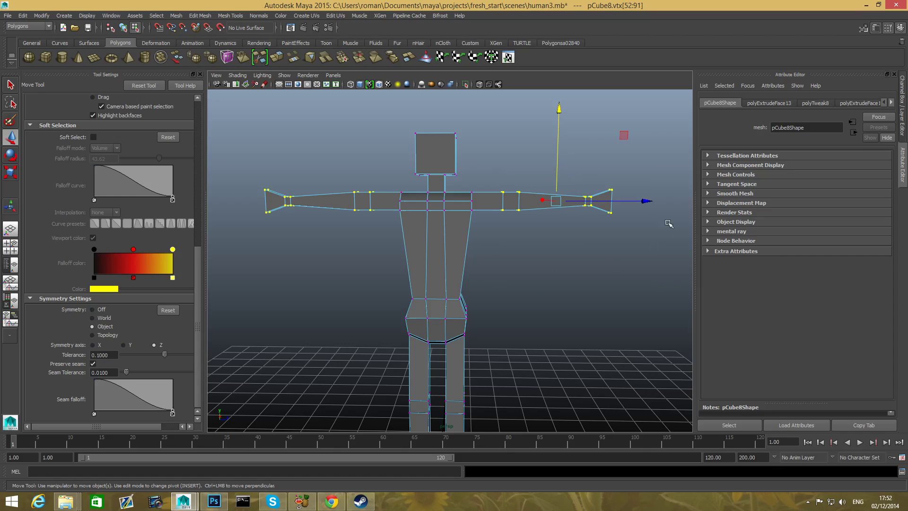
pyautogui.moveTo(645, 202); pyautogui.dragTo(670, 203)
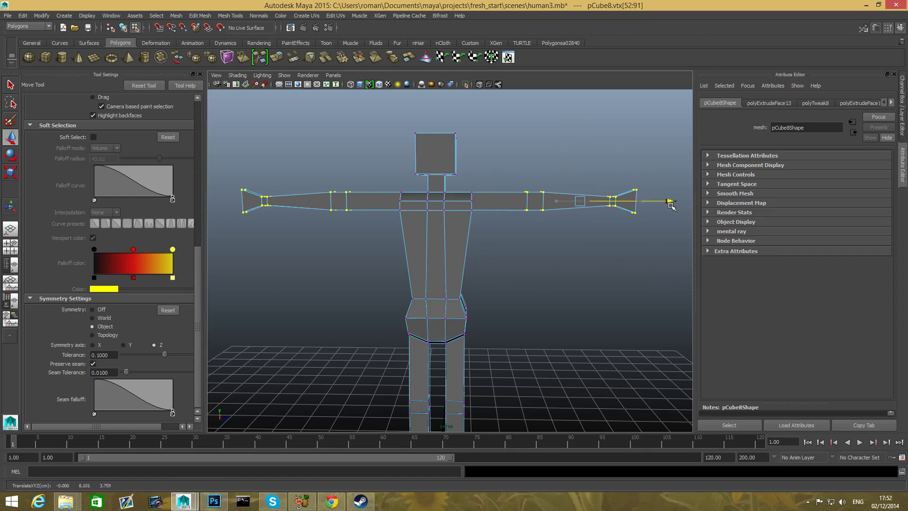
pyautogui.moveTo(514, 163); pyautogui.dragTo(687, 288)
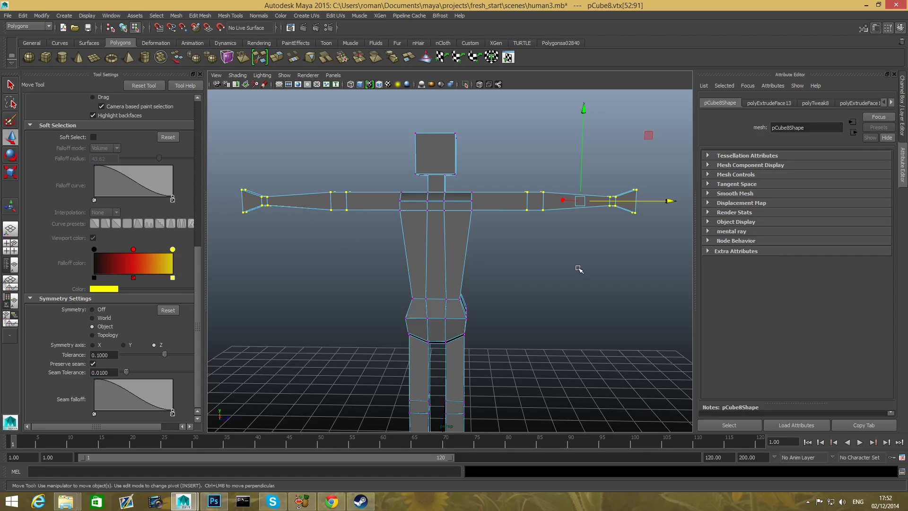
# Select the top vertices of the head and move them up to make the head taller
pyautogui.keyDown('alt'); pyautogui.moveTo(579, 269); pyautogui.dragTo(535, 330); pyautogui.keyUp('alt')
pyautogui.keyDown('alt'); pyautogui.moveTo(535, 330); pyautogui.dragTo(521, 375, button='middle'); pyautogui.keyUp('alt')
pyautogui.keyDown('alt'); pyautogui.moveTo(521, 375); pyautogui.dragTo(525, 361); pyautogui.keyUp('alt')
pyautogui.keyDown('alt'); pyautogui.moveTo(525, 361); pyautogui.dragTo(541, 409, button='middle'); pyautogui.keyUp('alt')
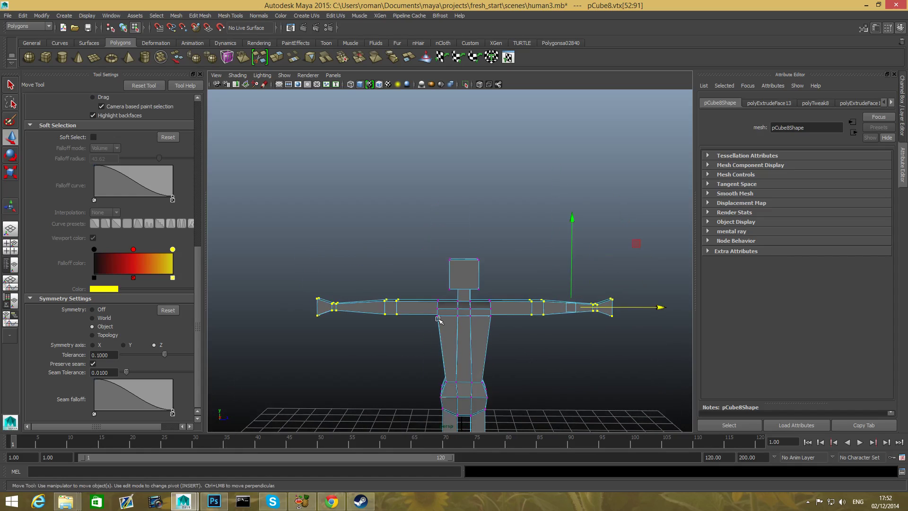
pyautogui.scroll(3, 439, 320)
pyautogui.moveTo(418, 211); pyautogui.dragTo(524, 265)
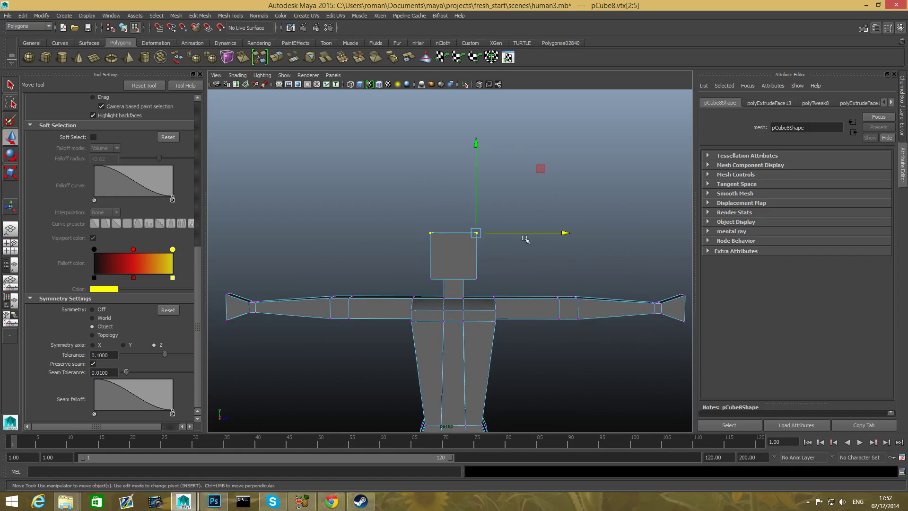
pyautogui.moveTo(476, 142); pyautogui.dragTo(476, 99)
pyautogui.keyDown('alt'); pyautogui.moveTo(491, 236); pyautogui.dragTo(432, 253); pyautogui.keyUp('alt')
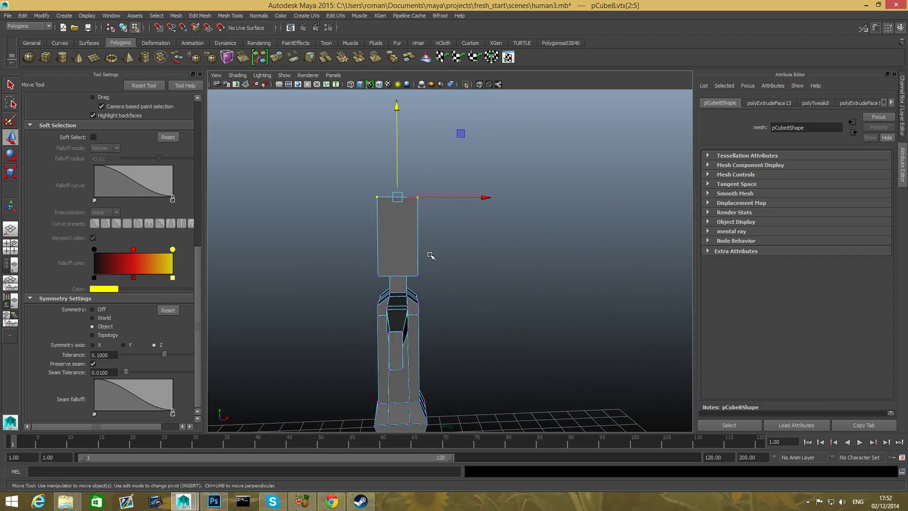
# Return the human mesh to object selection and bring its whole upper body into a frontal view
pyautogui.press('F8')
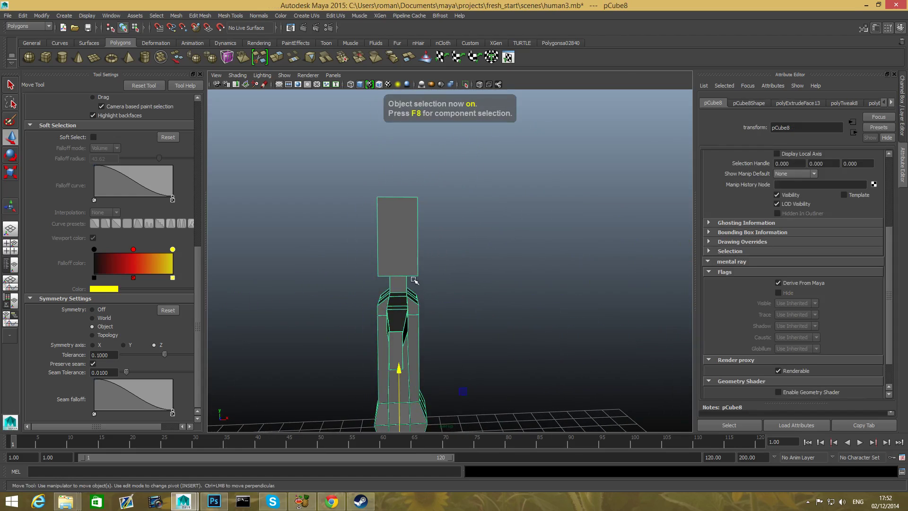
pyautogui.keyDown('alt'); pyautogui.moveTo(414, 279); pyautogui.dragTo(519, 285); pyautogui.keyUp('alt')
pyautogui.keyDown('alt'); pyautogui.moveTo(518, 285); pyautogui.dragTo(435, 360, button='right'); pyautogui.keyUp('alt')
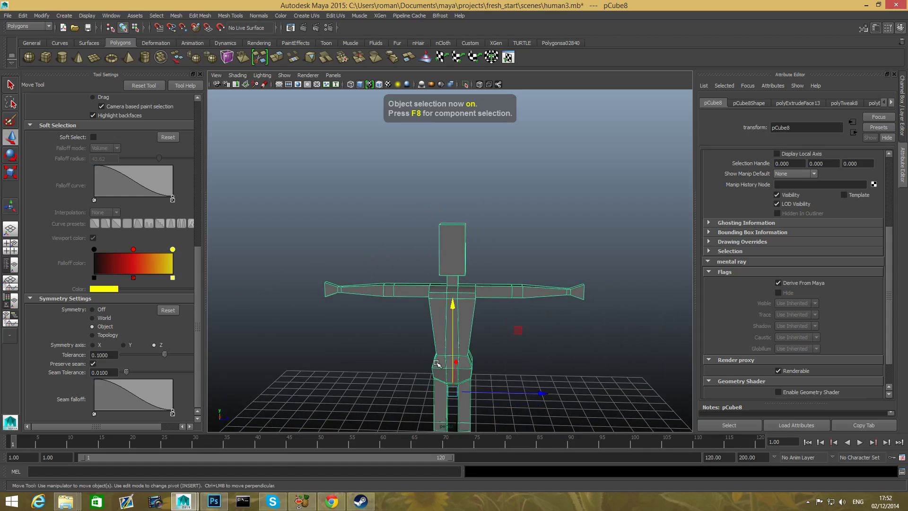
pyautogui.keyDown('alt'); pyautogui.moveTo(435, 361); pyautogui.dragTo(452, 307, button='middle'); pyautogui.keyUp('alt')
pyautogui.keyDown('alt'); pyautogui.moveTo(462, 324); pyautogui.dragTo(469, 312); pyautogui.keyUp('alt')
pyautogui.keyDown('alt'); pyautogui.moveTo(466, 334); pyautogui.dragTo(477, 290, button='right'); pyautogui.keyUp('alt')
# In edge mode, select the head's top front edge and split its edge ring to add a vertical centre loop through the body
pyautogui.rightClick(461, 181)
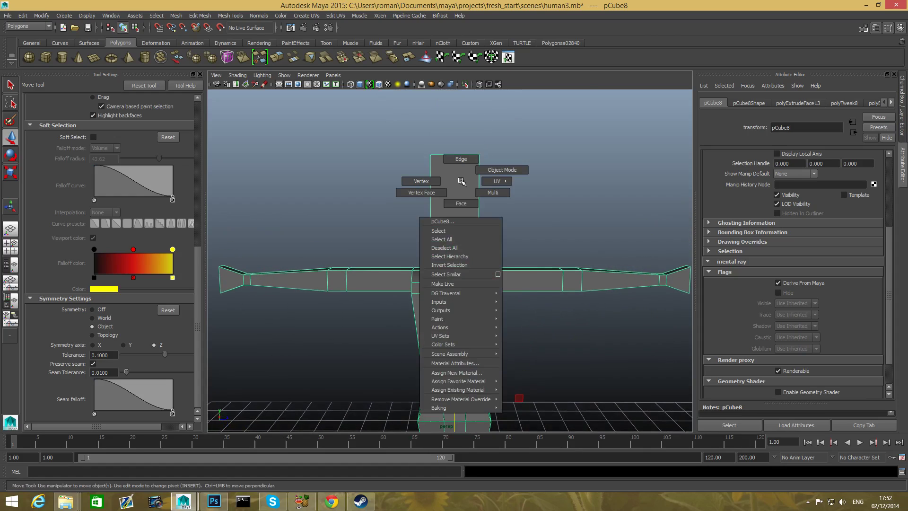
pyautogui.click(471, 159)
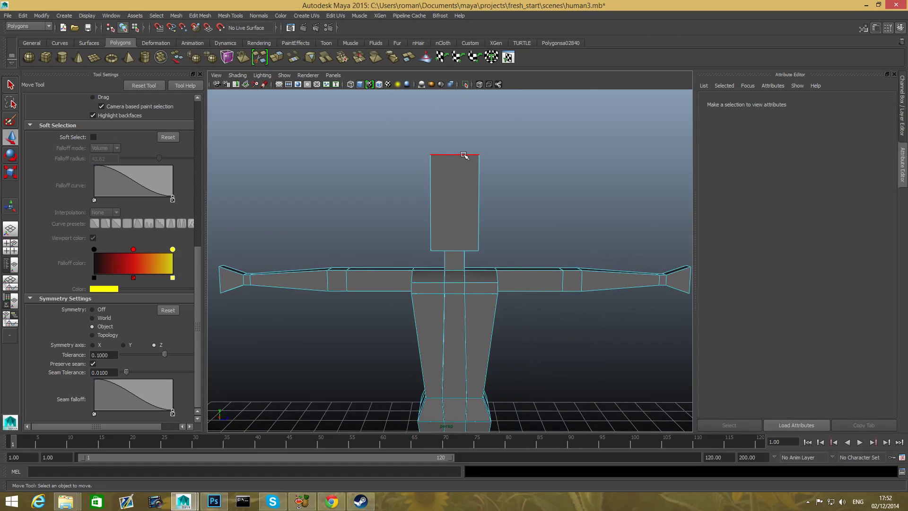
pyautogui.click(463, 155)
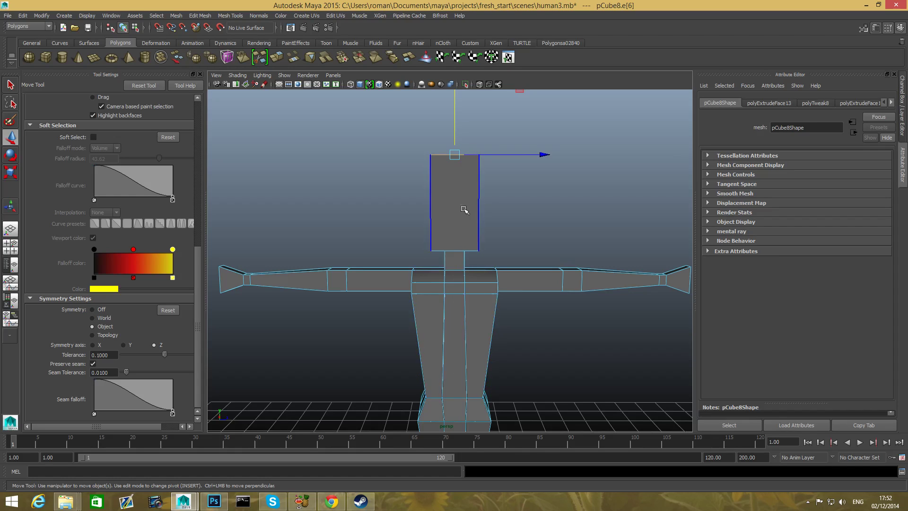
pyautogui.scroll(-3, 482, 328)
pyautogui.keyDown('alt'); pyautogui.moveTo(482, 328); pyautogui.dragTo(453, 277); pyautogui.keyUp('alt')
pyautogui.scroll(5, 453, 277)
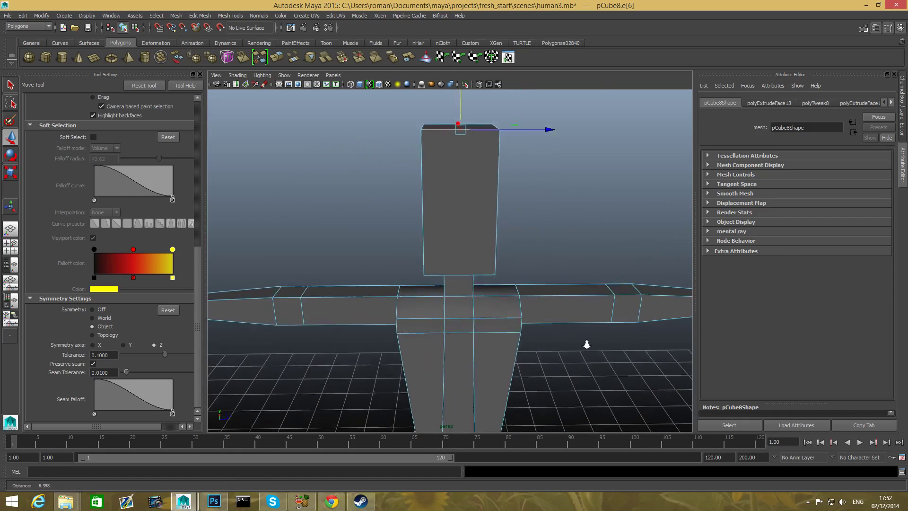
pyautogui.click(462, 275)
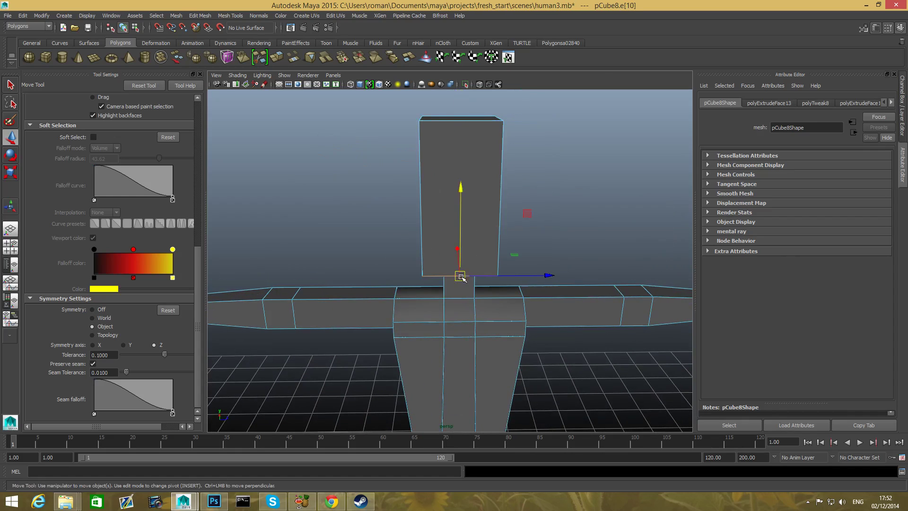
pyautogui.click(453, 297)
pyautogui.keyDown('alt'); pyautogui.moveTo(539, 334); pyautogui.dragTo(327, 345); pyautogui.keyUp('alt')
pyautogui.keyDown('alt'); pyautogui.moveTo(445, 242); pyautogui.dragTo(531, 163); pyautogui.keyUp('alt')
pyautogui.click(434, 164)
pyautogui.keyDown('alt'); pyautogui.moveTo(435, 165); pyautogui.dragTo(472, 198); pyautogui.keyUp('alt')
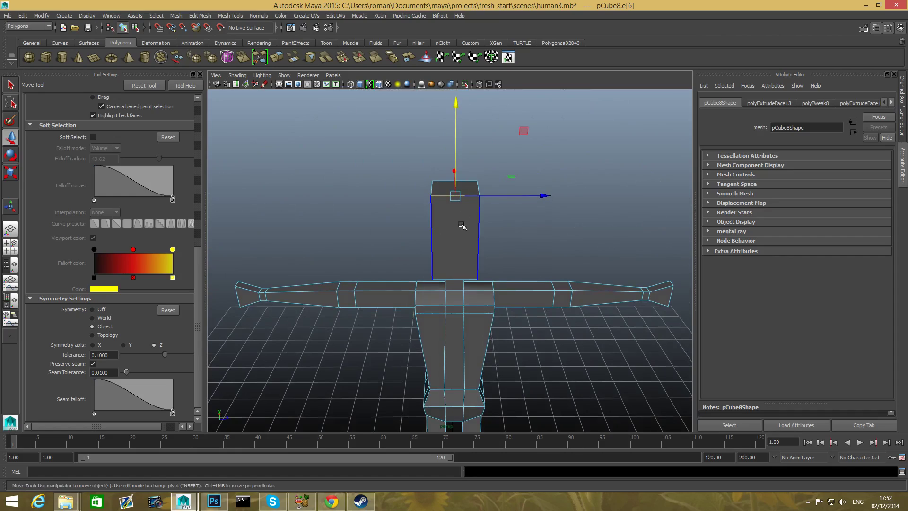
pyautogui.keyDown('shift'); pyautogui.rightClick(466, 196); pyautogui.keyUp('shift')
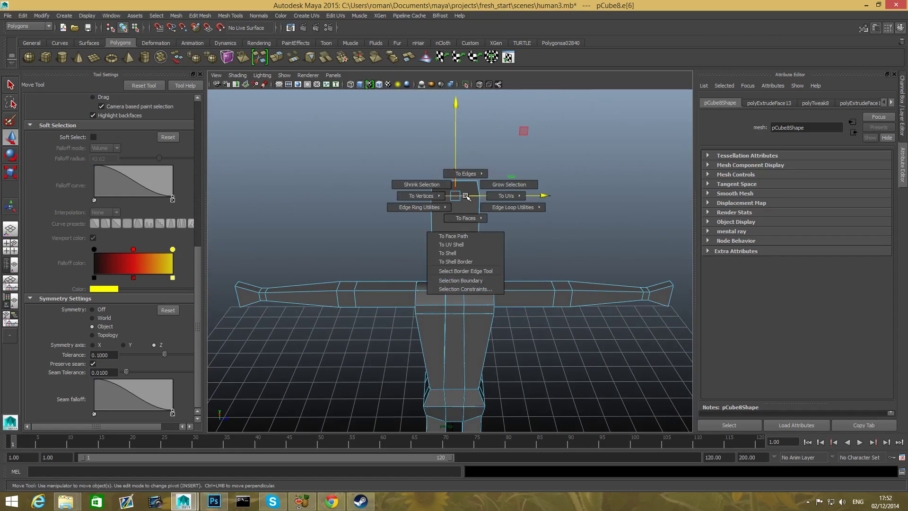
pyautogui.moveTo(444, 206)
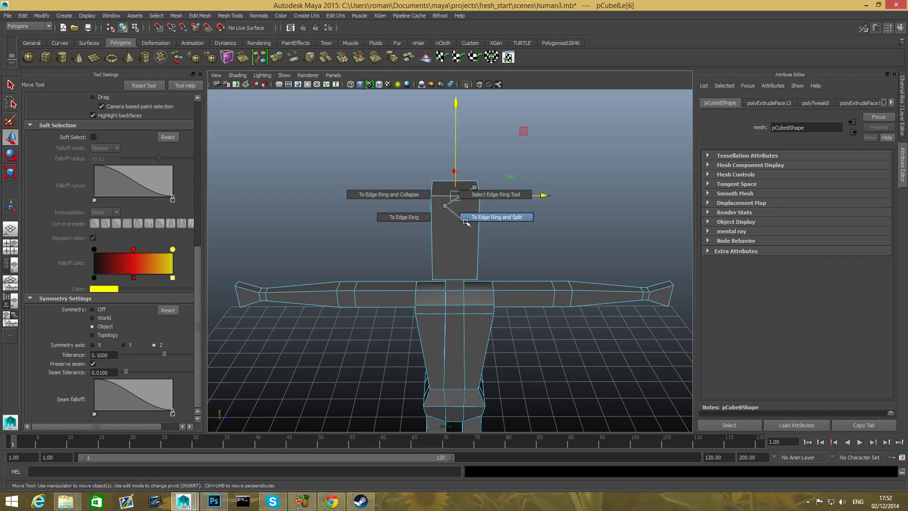
pyautogui.click(485, 228)
# Examine the whole figure's proportions from the front and from several angles
pyautogui.scroll(-3, 475, 337)
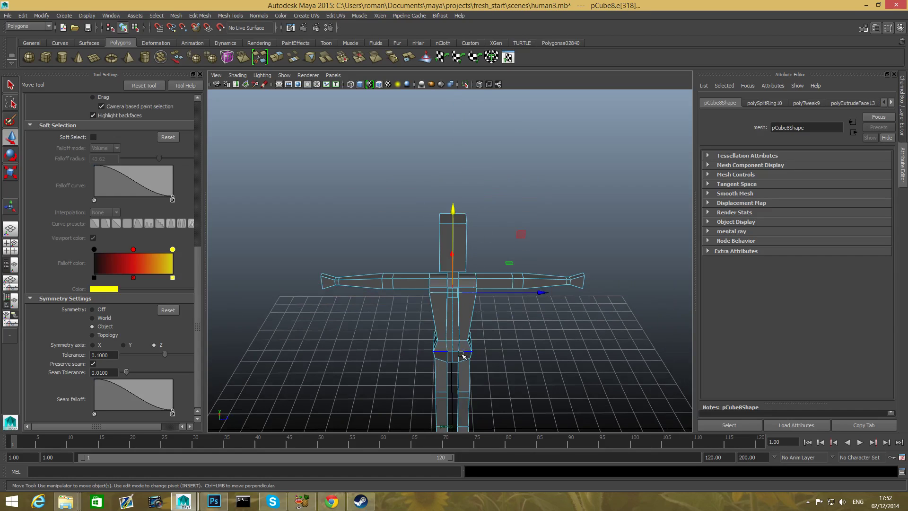
pyautogui.keyDown('alt'); pyautogui.moveTo(447, 369); pyautogui.dragTo(442, 327, button='middle'); pyautogui.keyUp('alt')
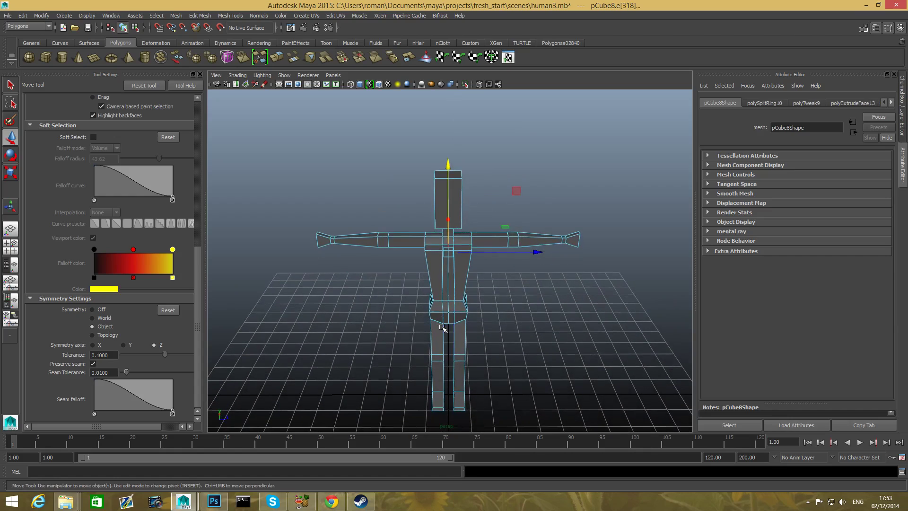
pyautogui.keyDown('alt'); pyautogui.moveTo(441, 352); pyautogui.dragTo(442, 331); pyautogui.keyUp('alt')
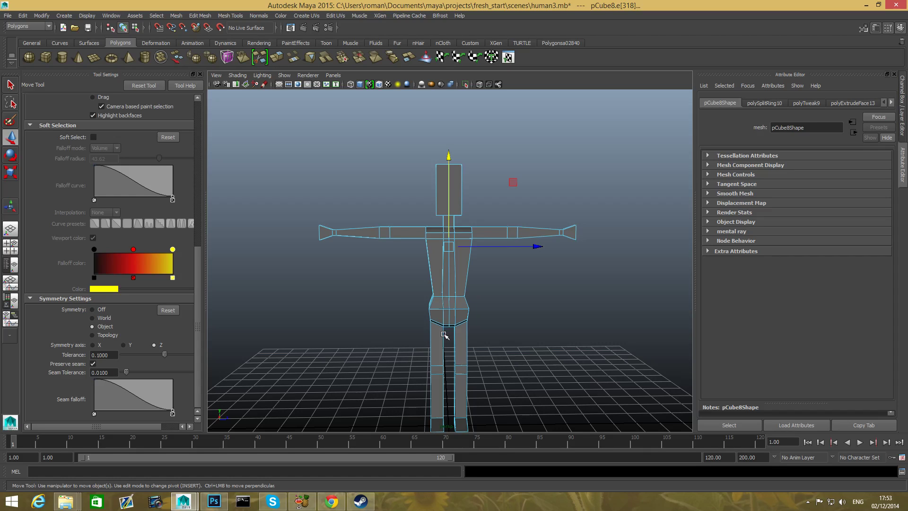
pyautogui.moveTo(443, 334)
pyautogui.keyDown('alt'); pyautogui.mouseDown()
pyautogui.moveTo(403, 359)
pyautogui.moveTo(361, 361)
pyautogui.moveTo(339, 341)
pyautogui.moveTo(476, 341)
pyautogui.moveTo(455, 346)
pyautogui.mouseUp(); pyautogui.keyUp('alt')
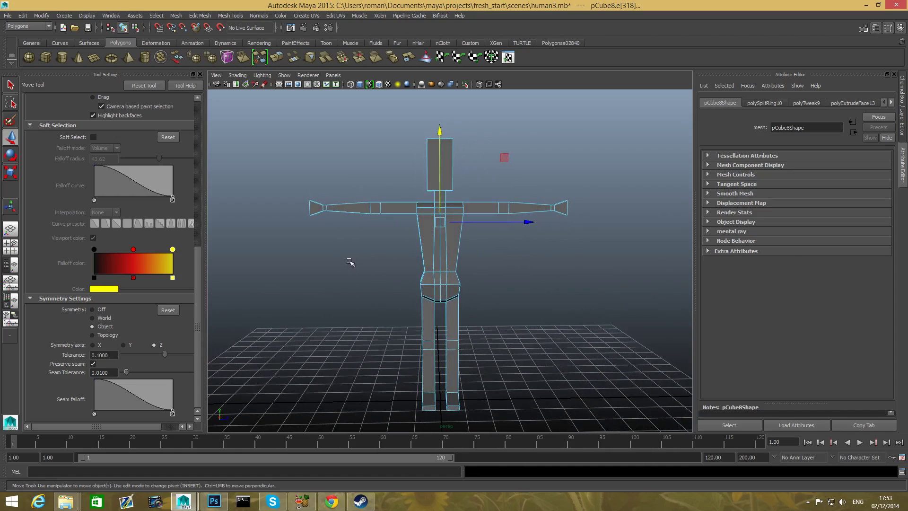
pyautogui.scroll(5, 494, 332)
pyautogui.scroll(-3, 473, 327)
pyautogui.keyDown('alt'); pyautogui.moveTo(442, 313); pyautogui.dragTo(399, 340); pyautogui.keyUp('alt')
pyautogui.scroll(-5, 367, 326)
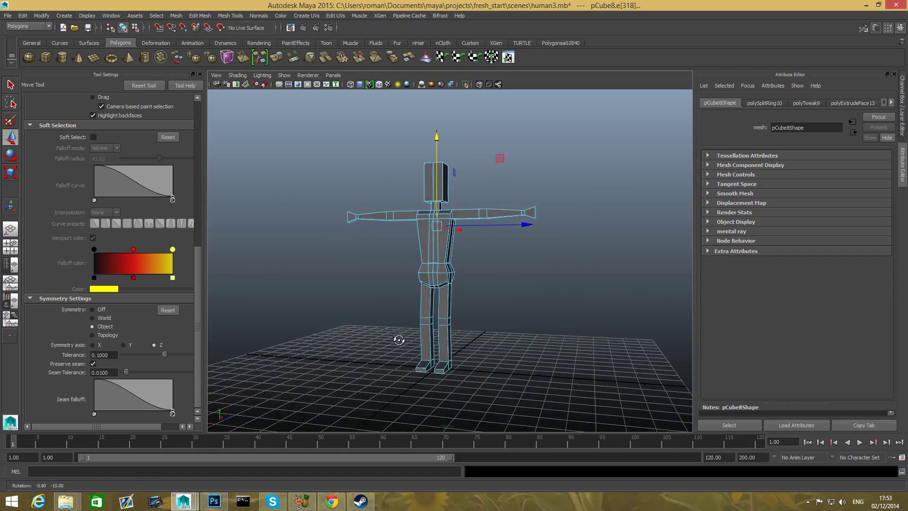
pyautogui.keyDown('alt'); pyautogui.moveTo(330, 342); pyautogui.dragTo(474, 349); pyautogui.keyUp('alt')
pyautogui.scroll(6, 453, 336)
pyautogui.keyDown('alt'); pyautogui.moveTo(474, 349); pyautogui.dragTo(460, 334, button='right'); pyautogui.keyUp('alt')
pyautogui.keyDown('alt'); pyautogui.moveTo(460, 334); pyautogui.dragTo(467, 279, button='middle'); pyautogui.keyUp('alt')
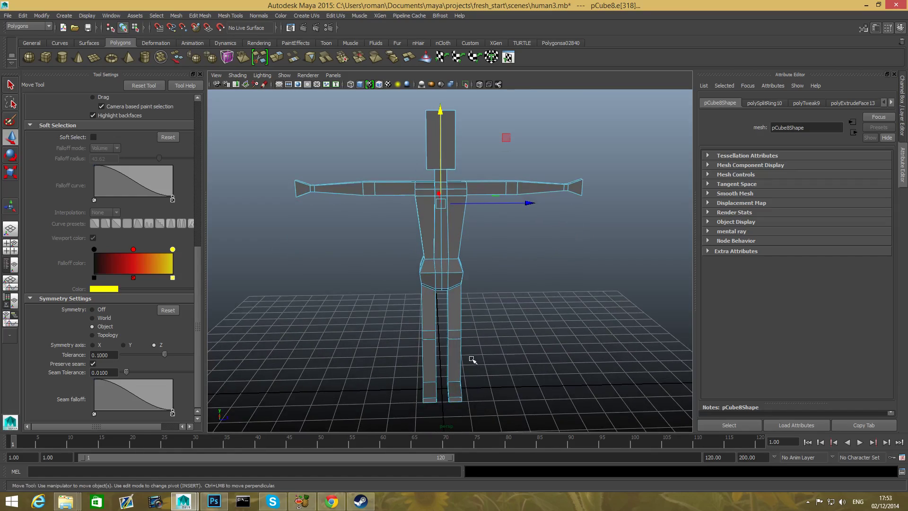
pyautogui.keyDown('alt'); pyautogui.moveTo(472, 359); pyautogui.dragTo(404, 356); pyautogui.keyUp('alt')
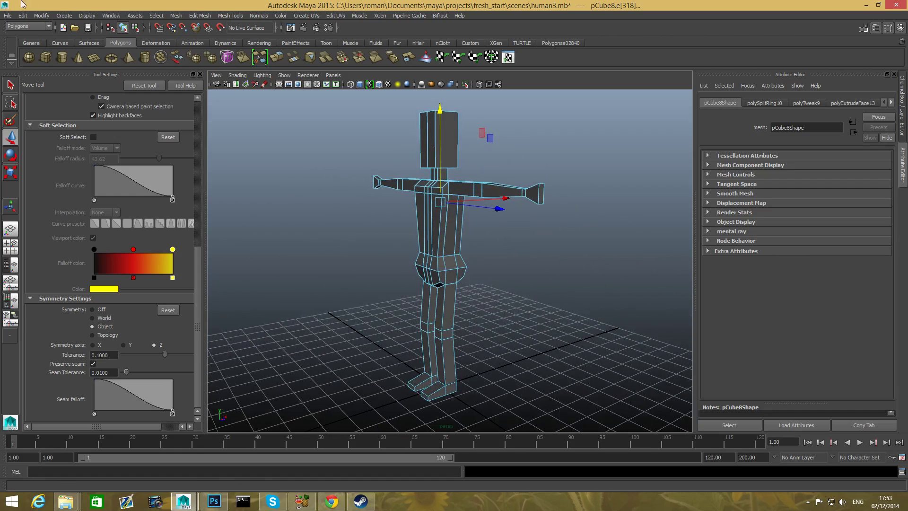
# Save the scene under the new name human4.mb in the project's scenes folder
pyautogui.click(8, 16)
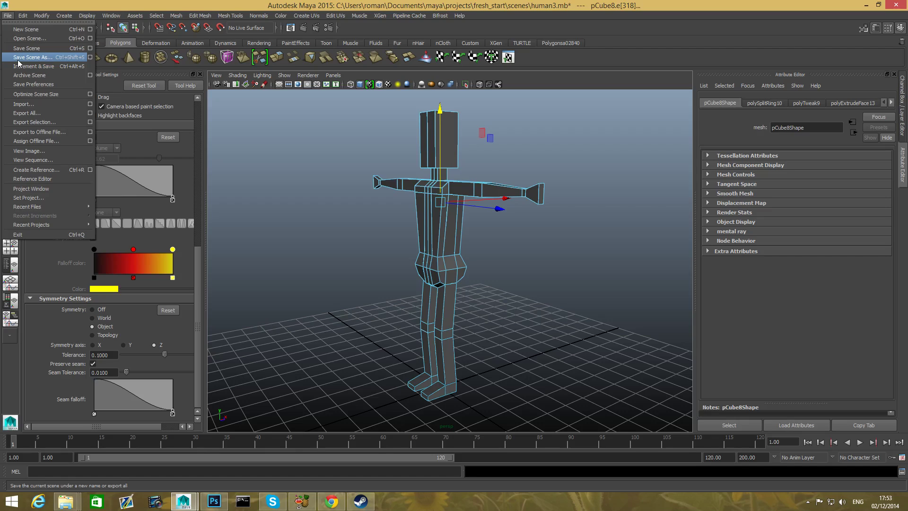
pyautogui.click(31, 56)
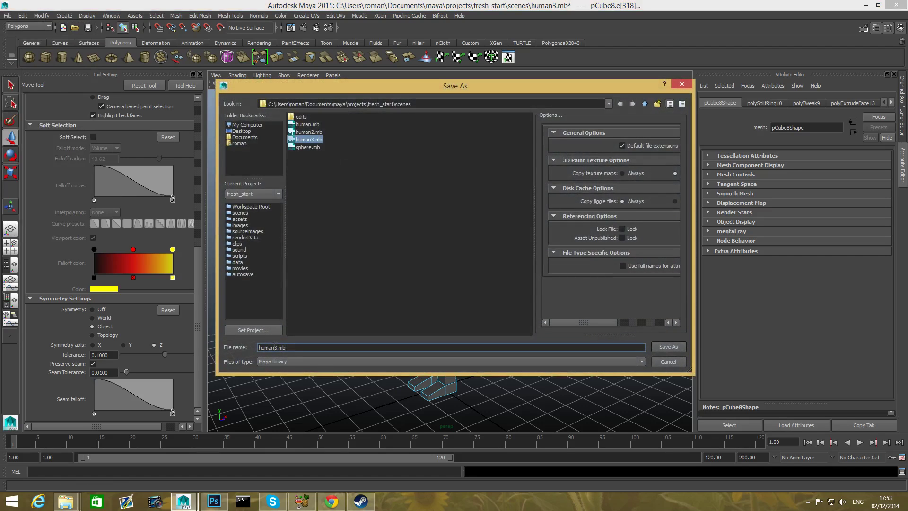
pyautogui.moveTo(274, 346); pyautogui.dragTo(278, 347)
pyautogui.write('3')
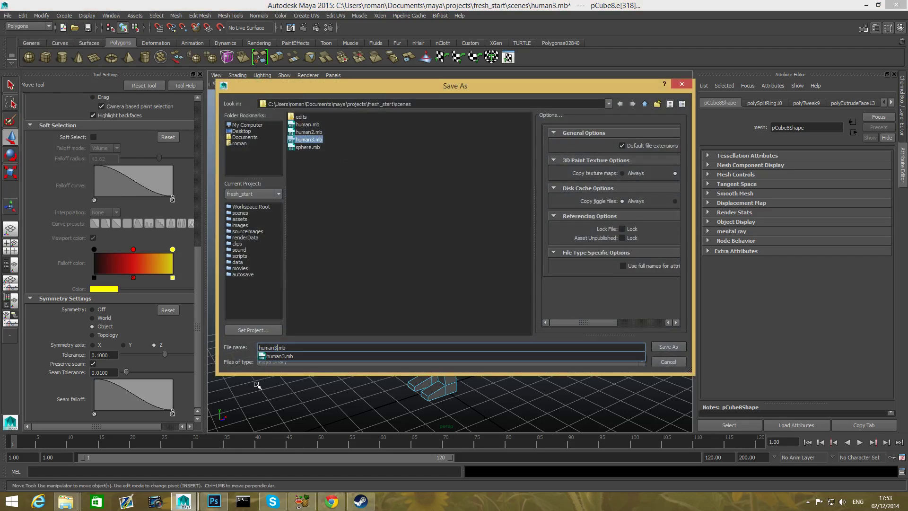
pyautogui.press('BackSpace')
pyautogui.write('4')
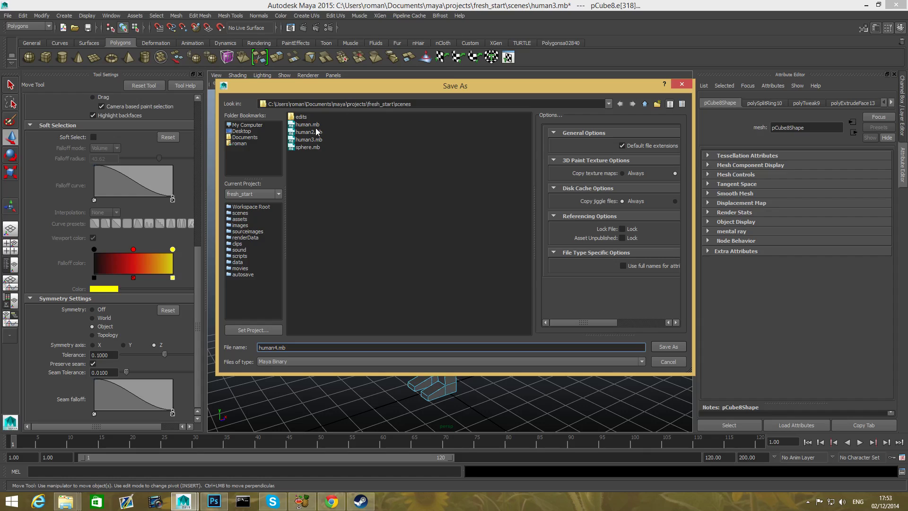
pyautogui.click(664, 346)
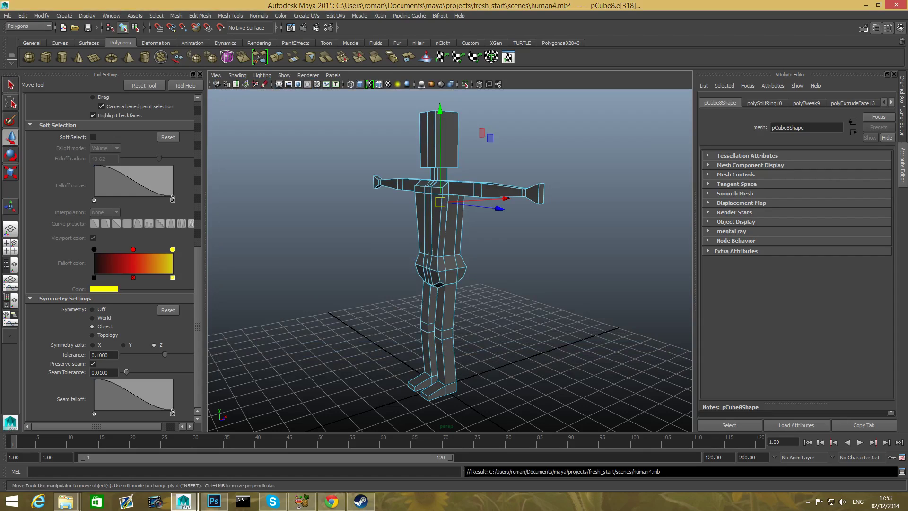
pyautogui.moveTo(283, 503)
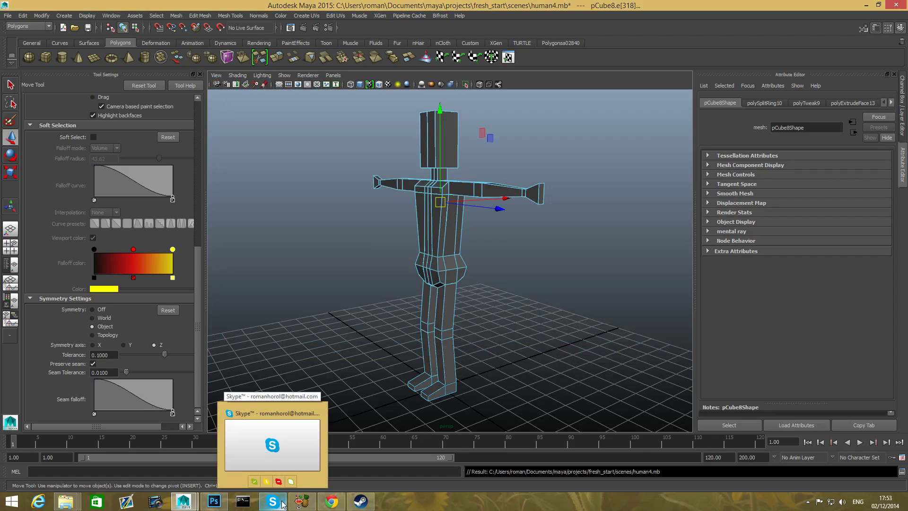